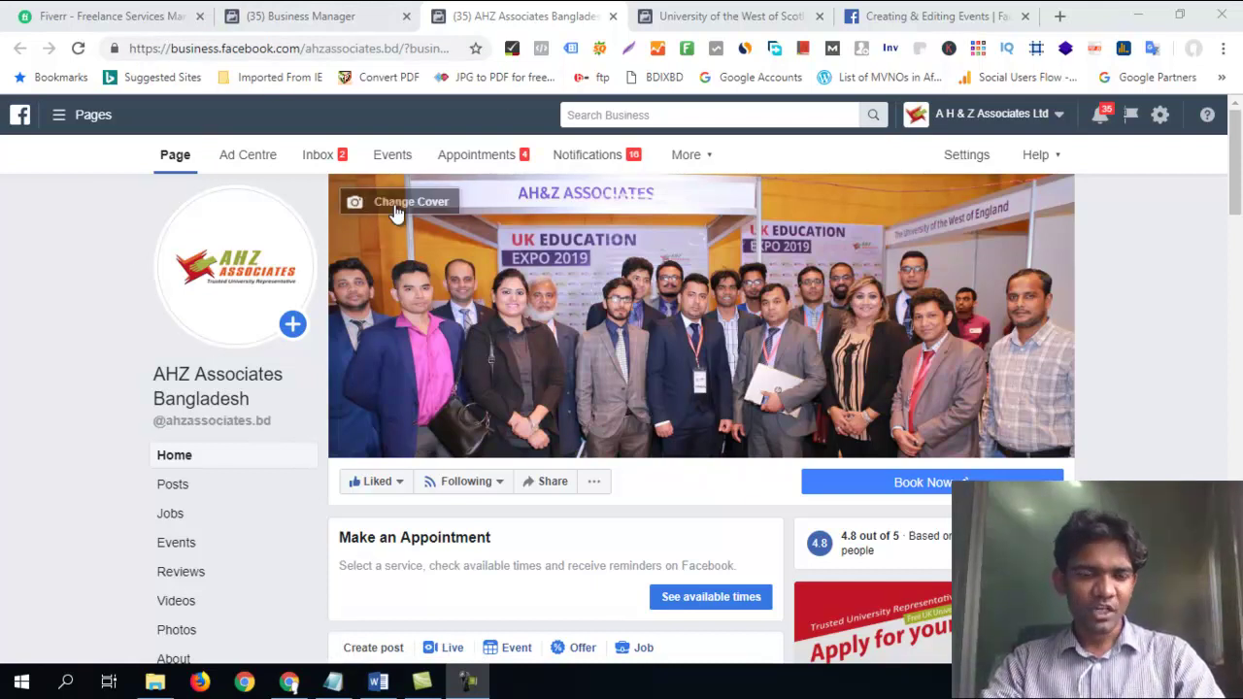
# Open a New Event form from the page's Create post area, then bring up the Open Day document in Word.
pyautogui.scroll(-3, 574, 311)
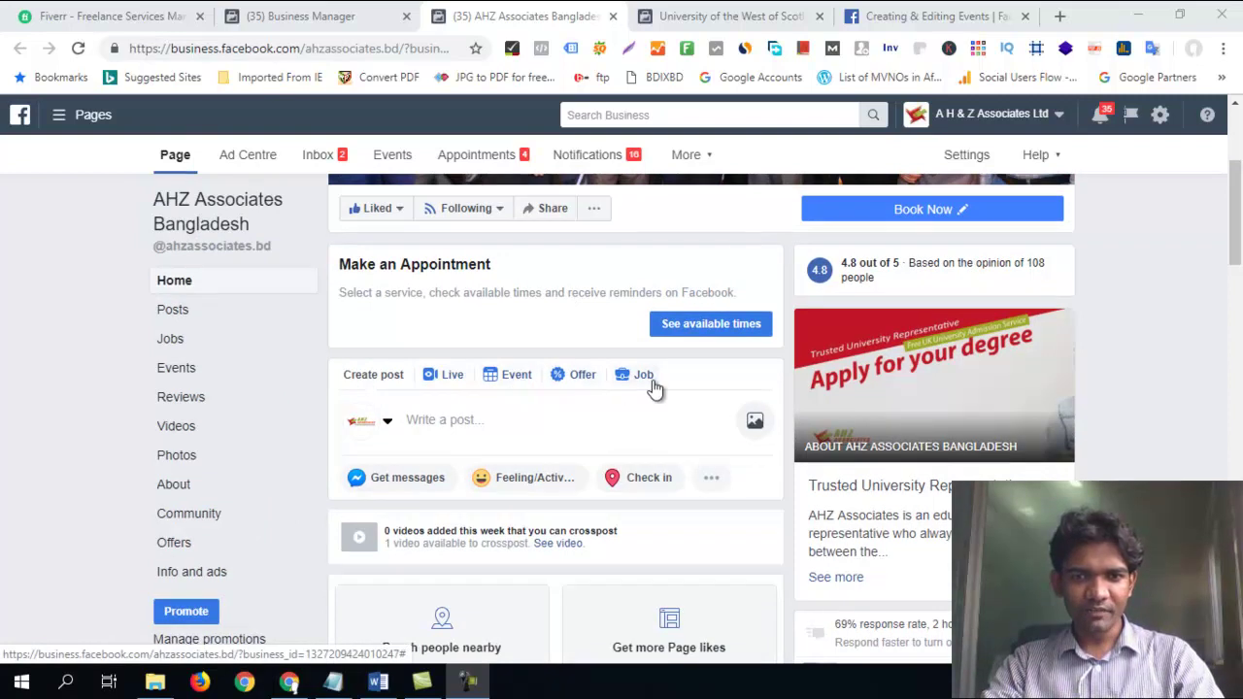
pyautogui.click(518, 381)
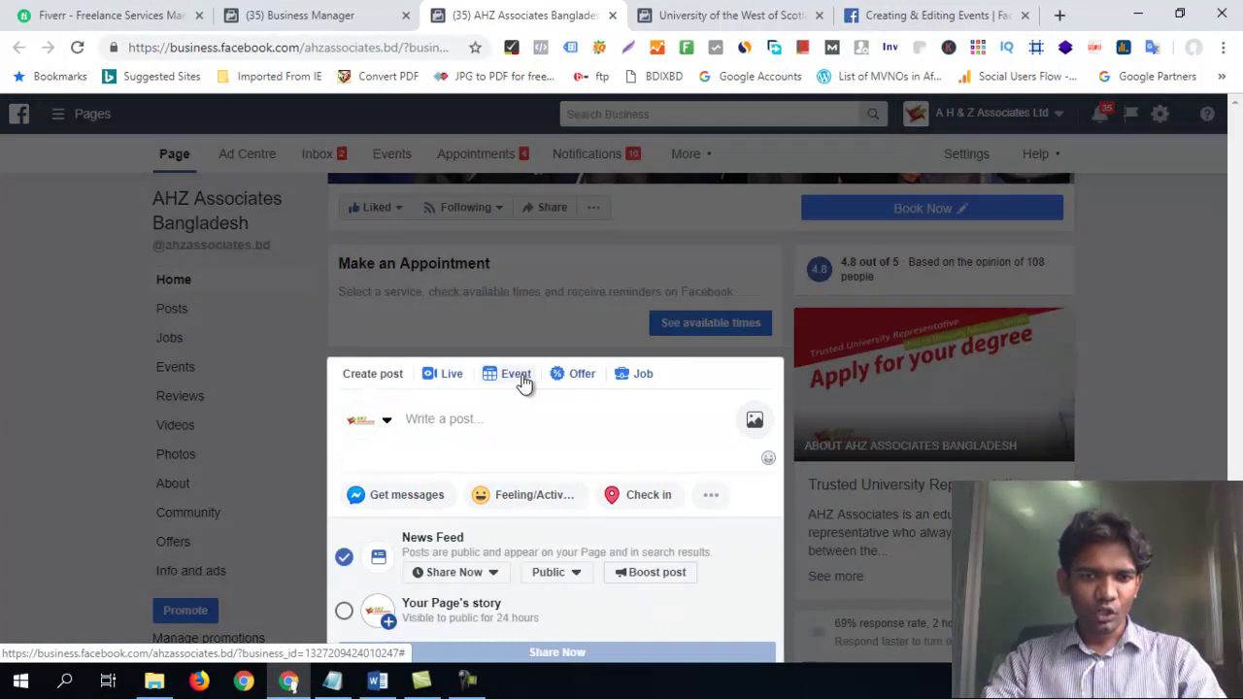
pyautogui.click(520, 379)
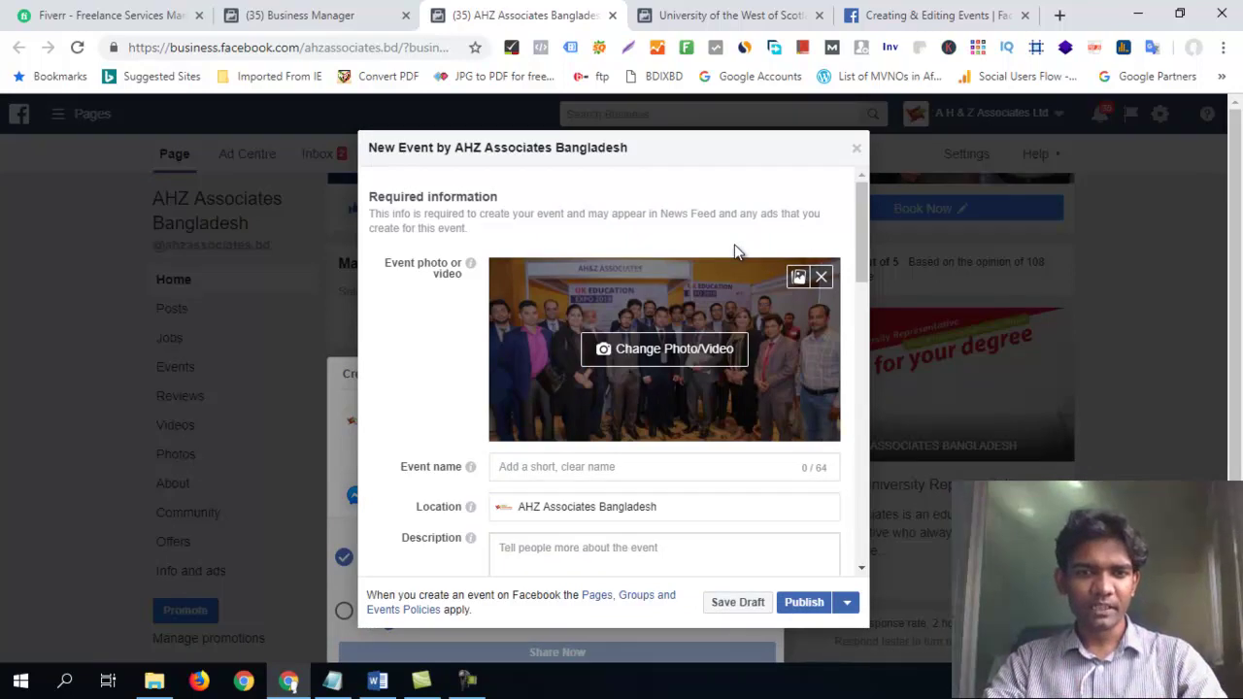
pyautogui.click(382, 684)
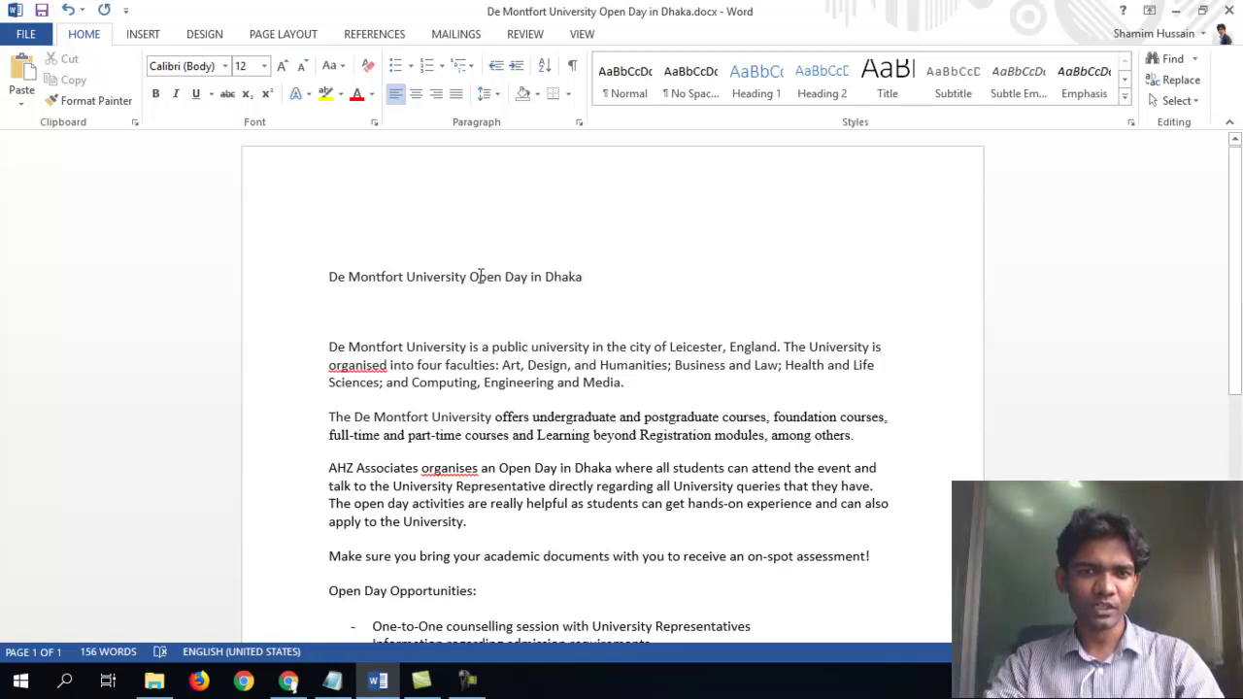
# Copy 'De Montfort University Open Day' from the Word title and return to the event form.
pyautogui.moveTo(527, 279); pyautogui.dragTo(337, 278)
pyautogui.hotkey('ctrl', 'c')
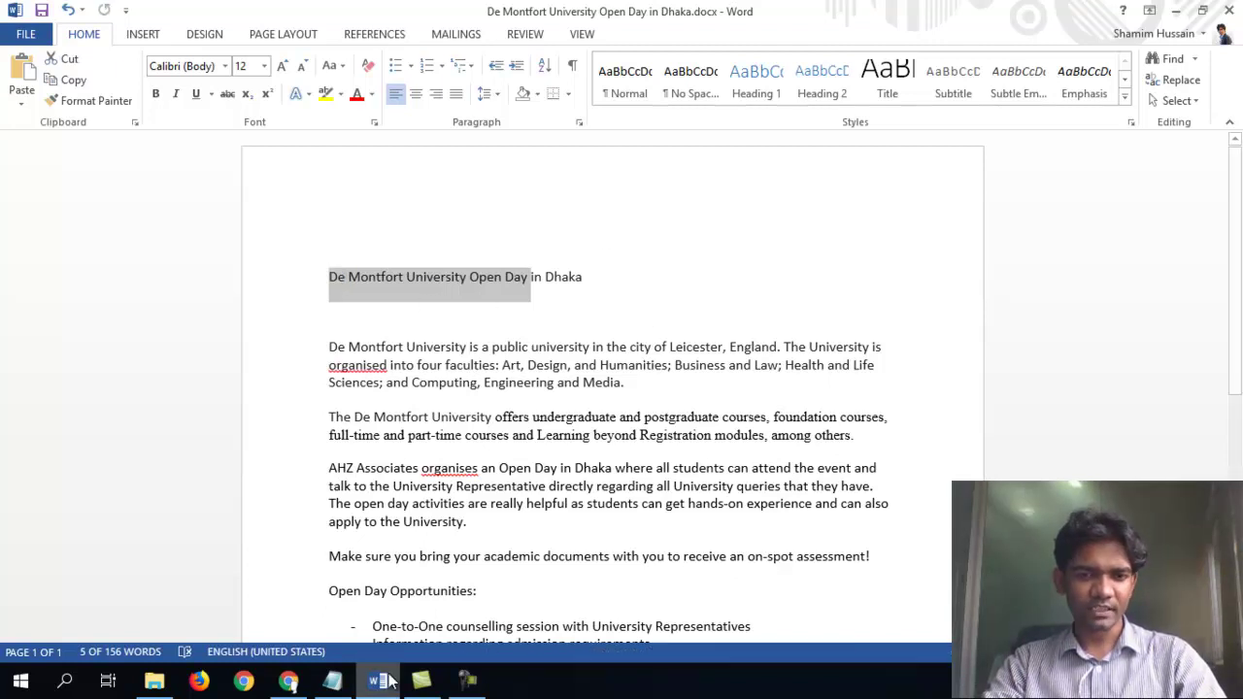
pyautogui.click(289, 682)
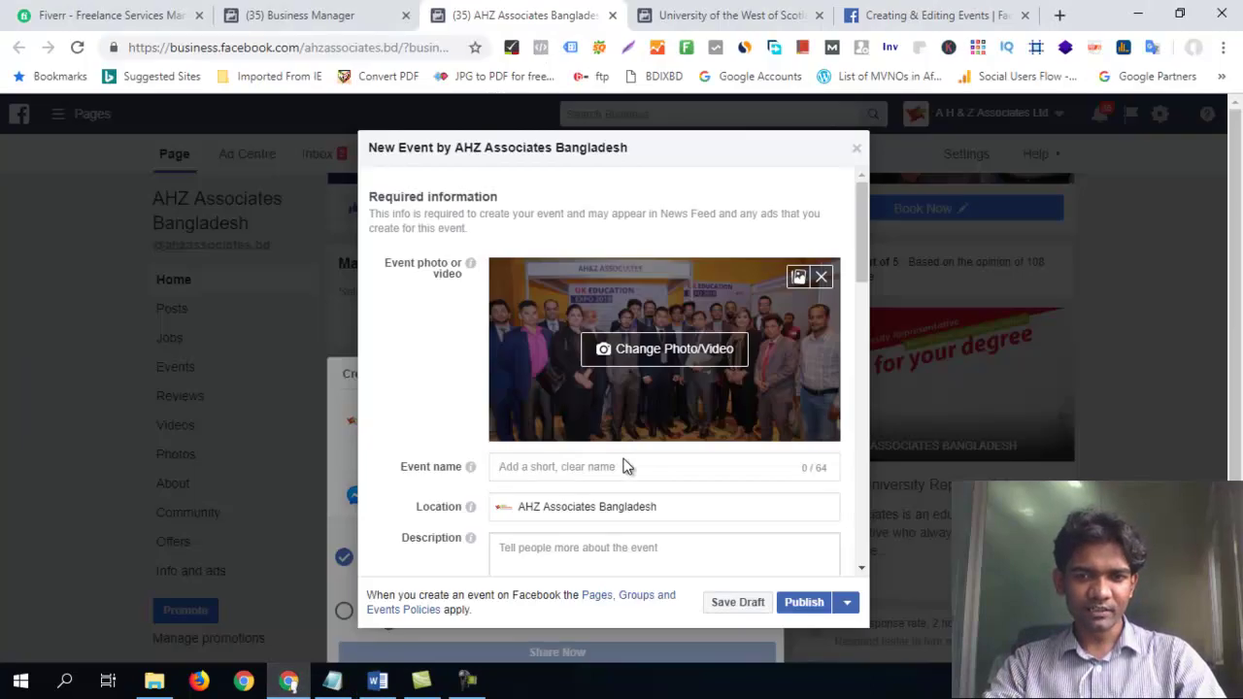
# Paste 'De Montfort University Open Day' as the event name, then go back to Word.
pyautogui.hotkey('ctrl', 'v')
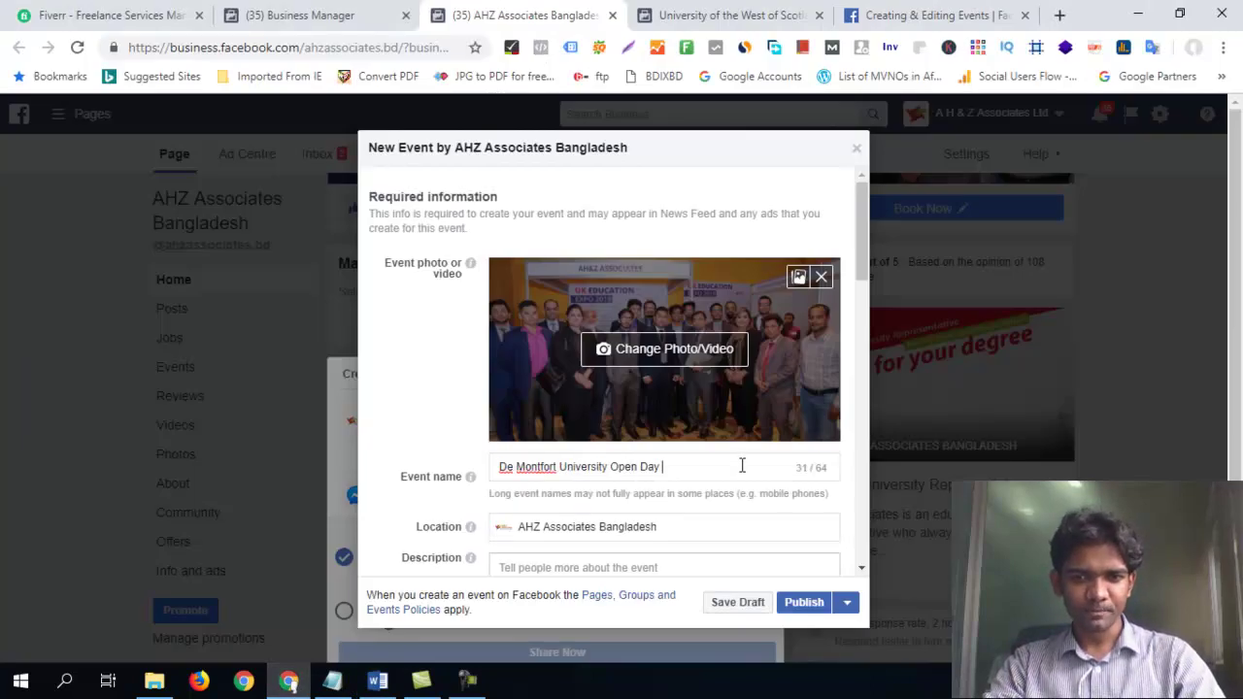
pyautogui.scroll(-2, 741, 473)
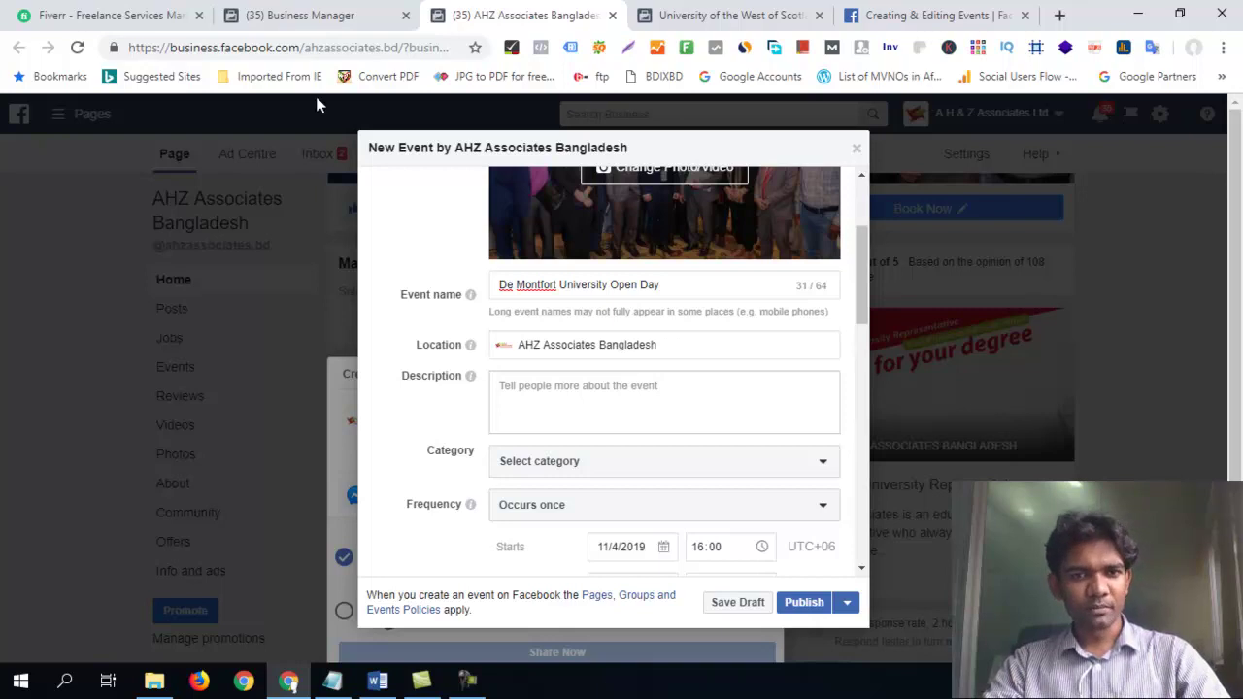
pyautogui.click(325, 15)
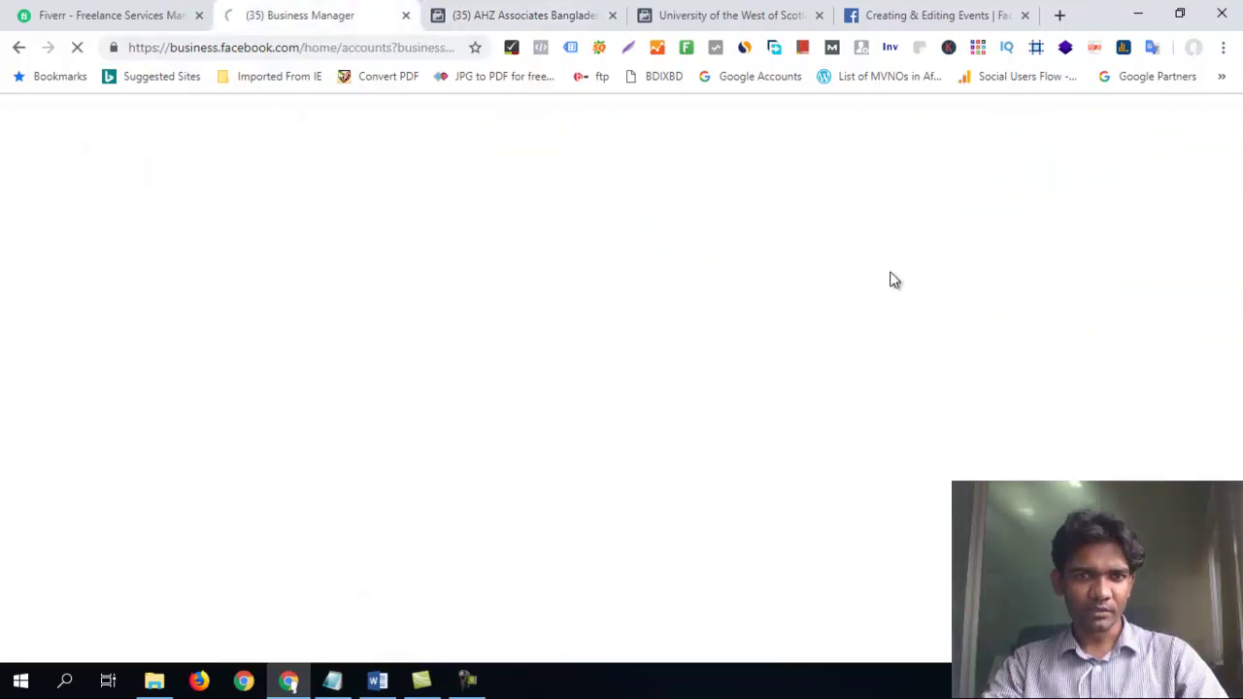
pyautogui.click(533, 12)
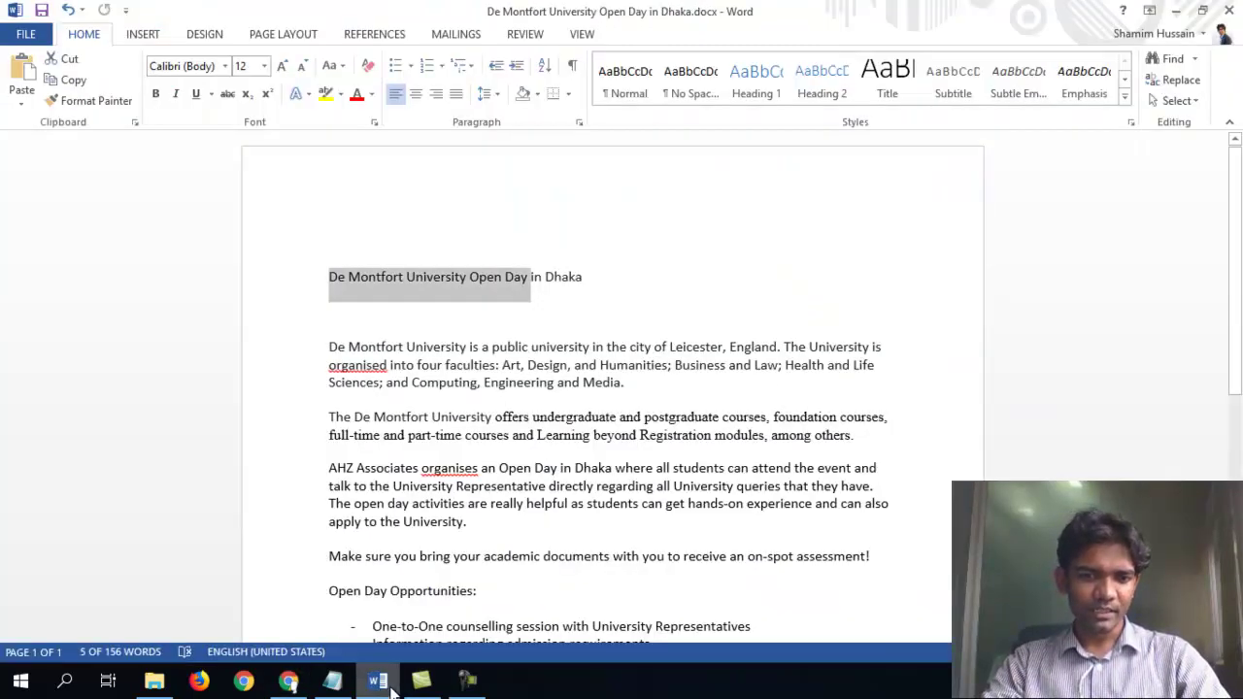
pyautogui.click(378, 681)
# Copy the body text from 'De Montfort University is…' through 'Scholarship Options' and return to Chrome.
pyautogui.scroll(-2, 749, 335)
pyautogui.scroll(-2, 749, 335)
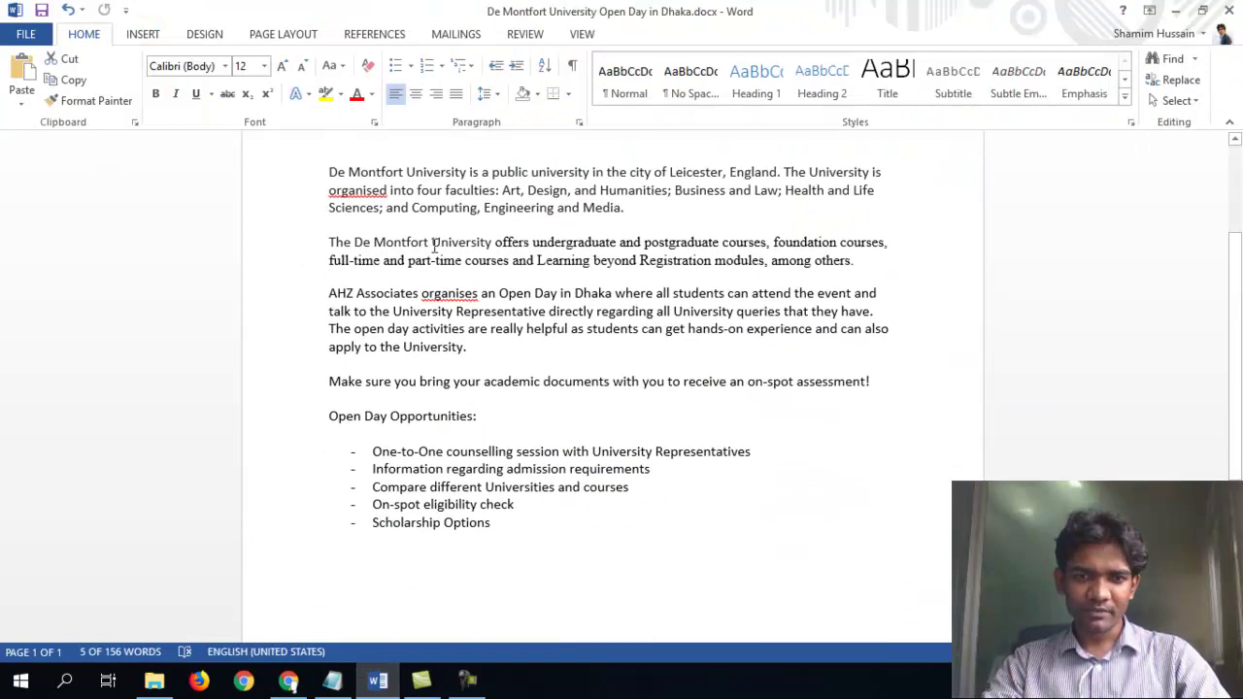
pyautogui.moveTo(332, 173)
pyautogui.mouseDown()
pyautogui.moveTo(495, 358)
pyautogui.moveTo(580, 528)
pyautogui.moveTo(641, 534)
pyautogui.mouseUp()
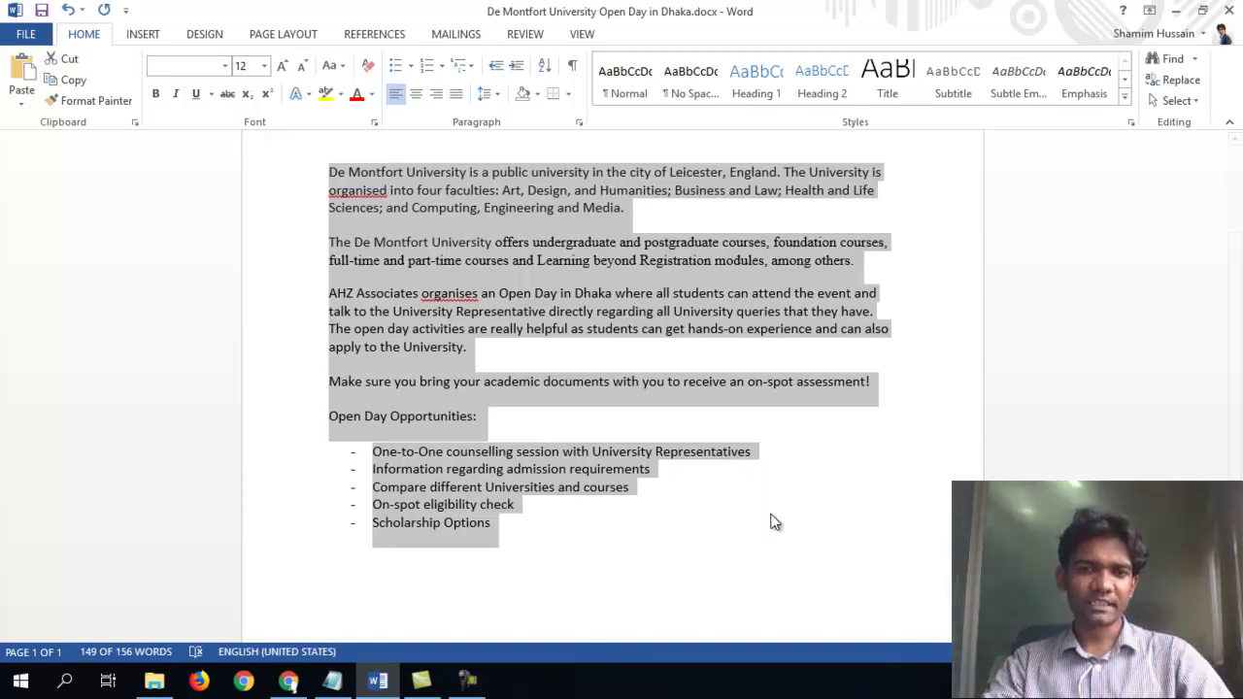
pyautogui.click(289, 682)
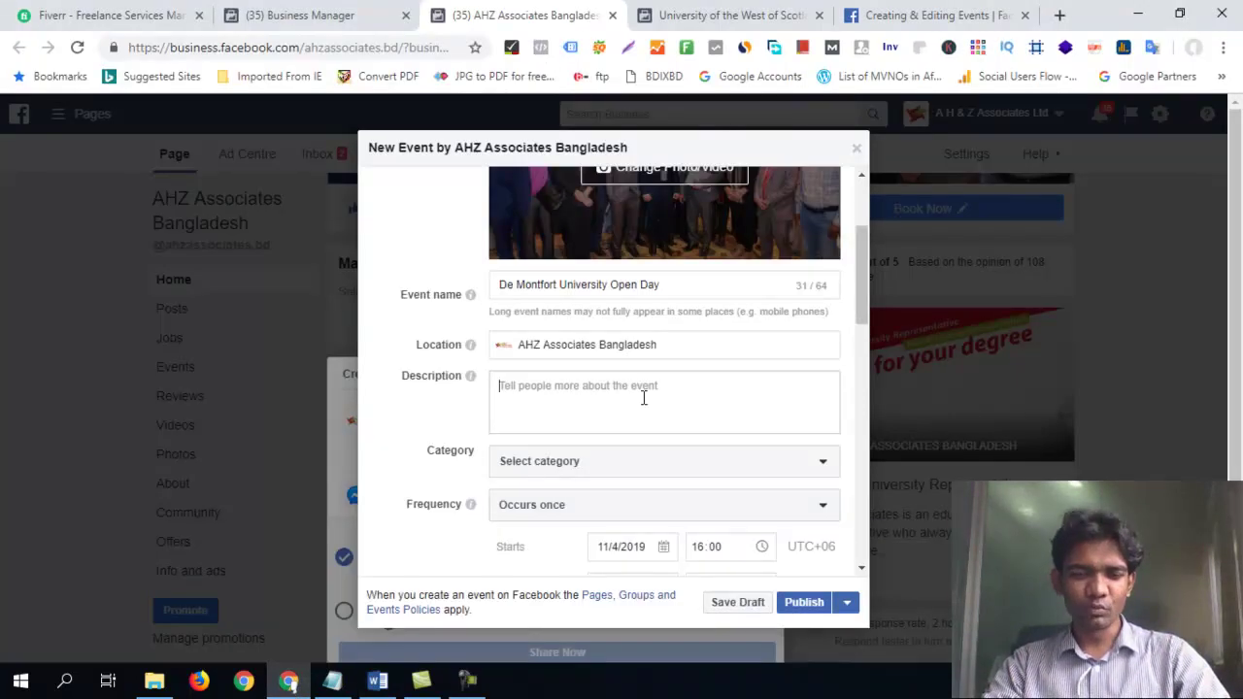
# Paste the copied Open Day text, ending with Scholarship Options, into the event Description.
pyautogui.click(643, 397)
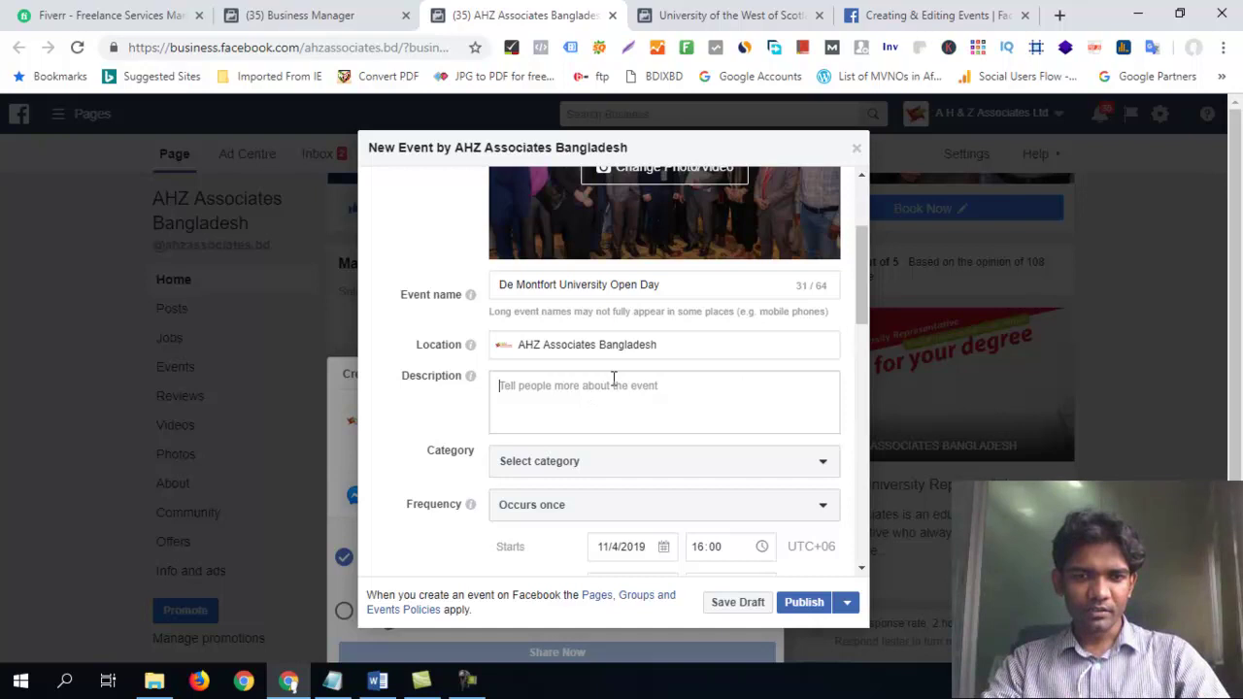
pyautogui.write('De Montfort University is a public university in the city of Leicester, England. The University is organised into four faculties: Art, Design, and Humanities; Business and Law; Health and Life Sciences; and Computing, Engineering and Media. The De Montfort University offers undergraduate and postgraduate courses, foundation courses, full-time and part-time courses and Learning beyond Registration modules, among others. AHZ Associates organises an Open Day in Dhaka where all students can attend the event and talk to the University Representative directly regarding all University queries that they have. The open day activities are really helpful as students can get hands-on experience and can also apply to the University. Make sure you bring your academic documents with you to receive an on-spot assessment! Open Day Opportunities: -\tOne-to-One counselling session with University Representatives -\tInformation regarding admission requirements -\tCompare different Universities and courses -\tOn-spot eligibility check -\tScholarship Options')
pyautogui.scroll(-2, 664, 391)
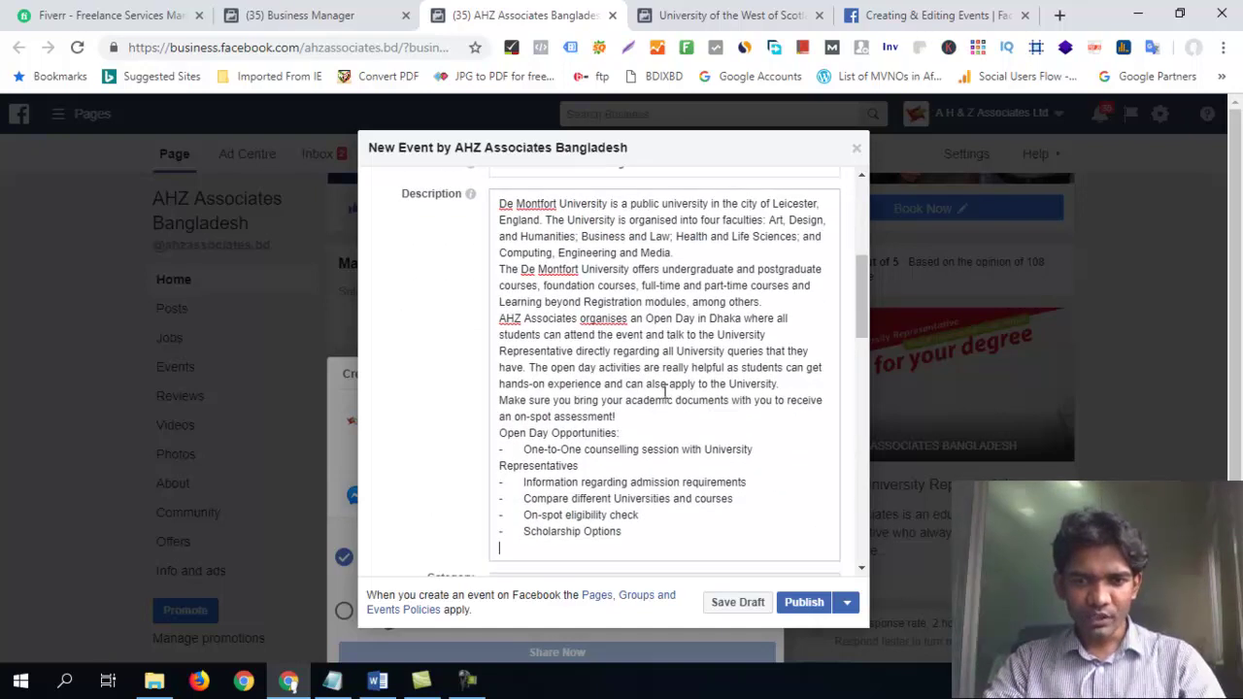
pyautogui.scroll(-2, 671, 389)
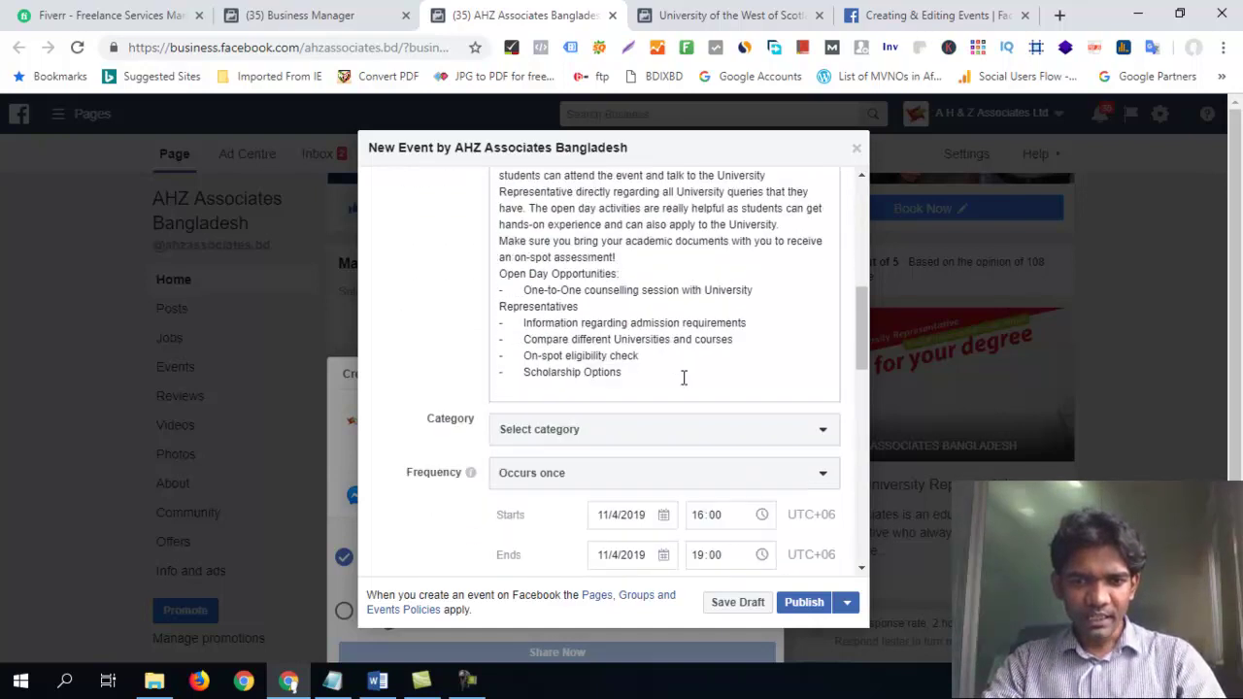
# Choose Networking from the event Category list.
pyautogui.click(576, 408)
pyautogui.scroll(-2, 576, 415)
pyautogui.scroll(-1, 574, 419)
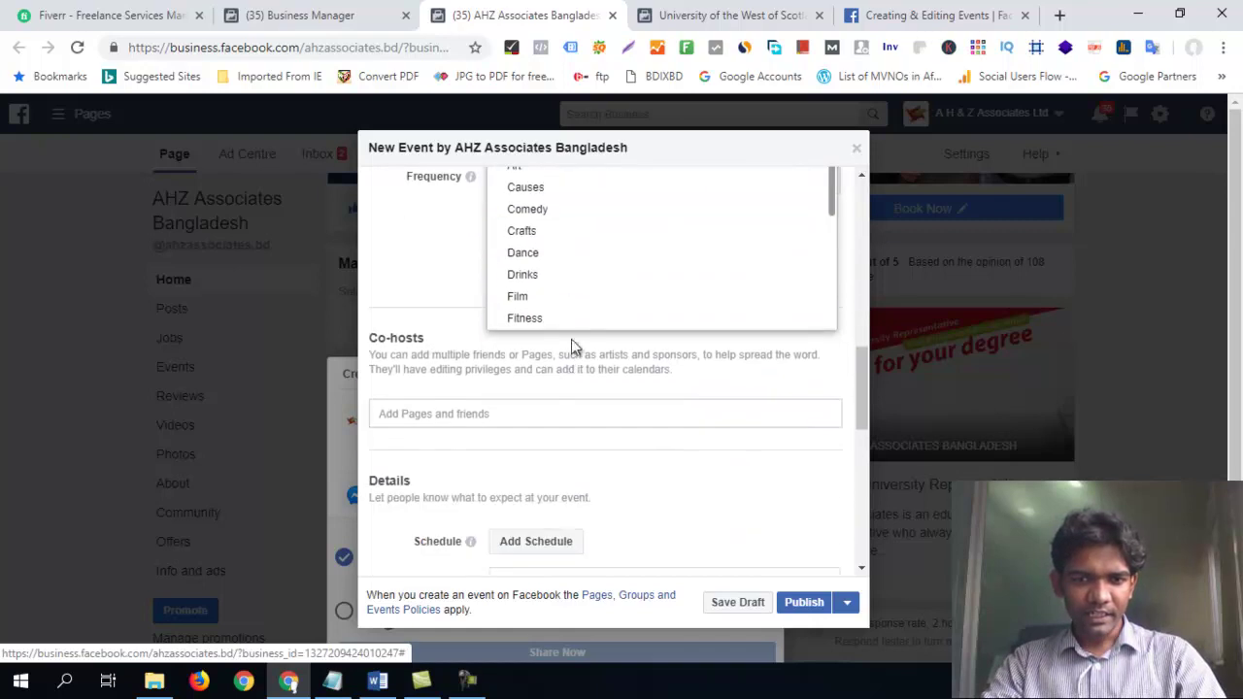
pyautogui.scroll(2, 613, 320)
pyautogui.scroll(-1, 610, 374)
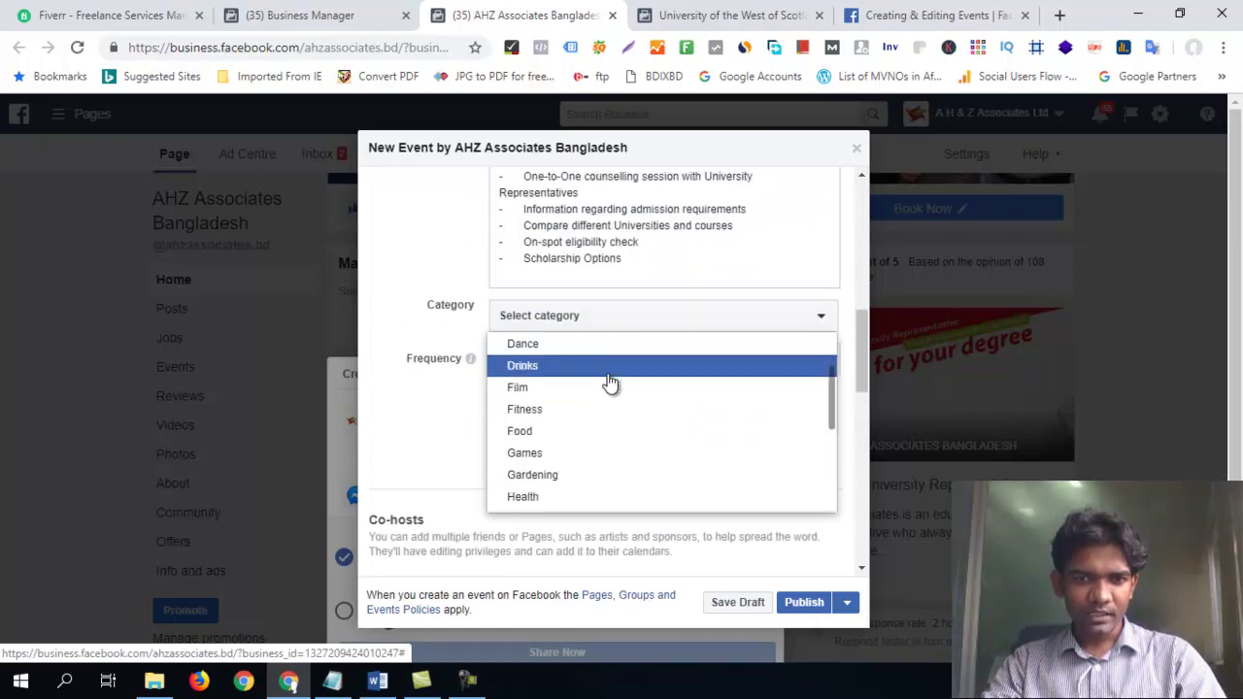
pyautogui.scroll(-1, 609, 382)
pyautogui.scroll(-1, 608, 382)
pyautogui.scroll(-1, 598, 388)
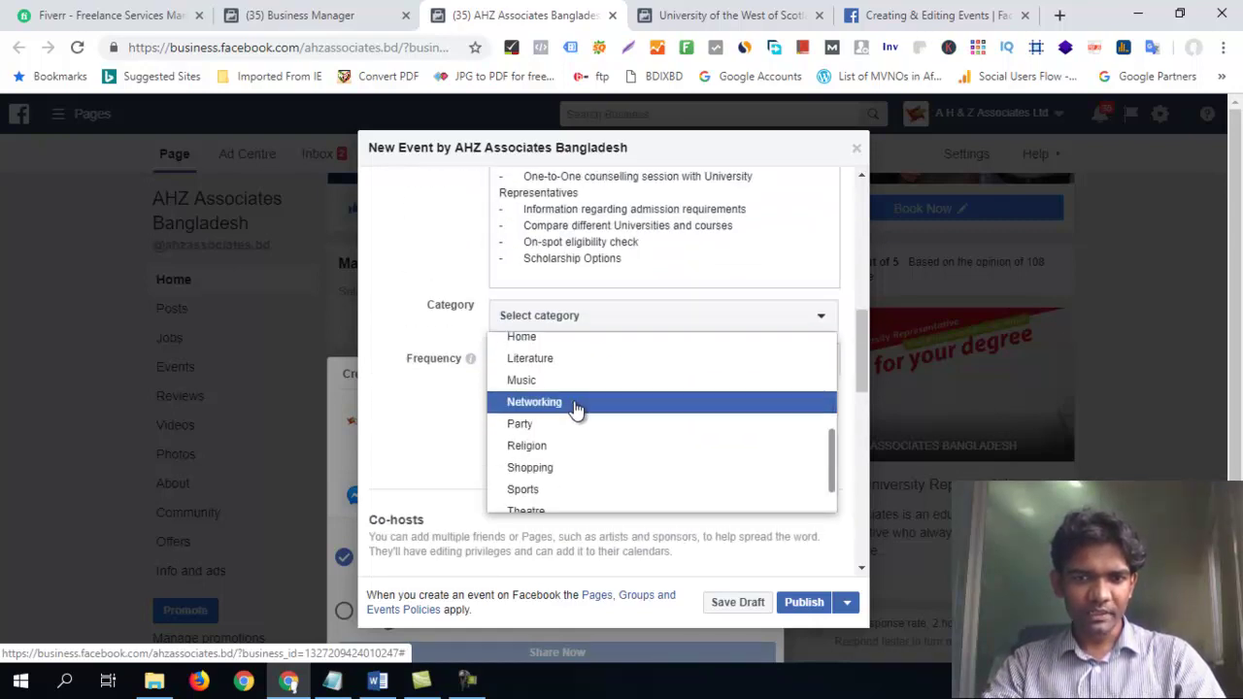
pyautogui.click(575, 408)
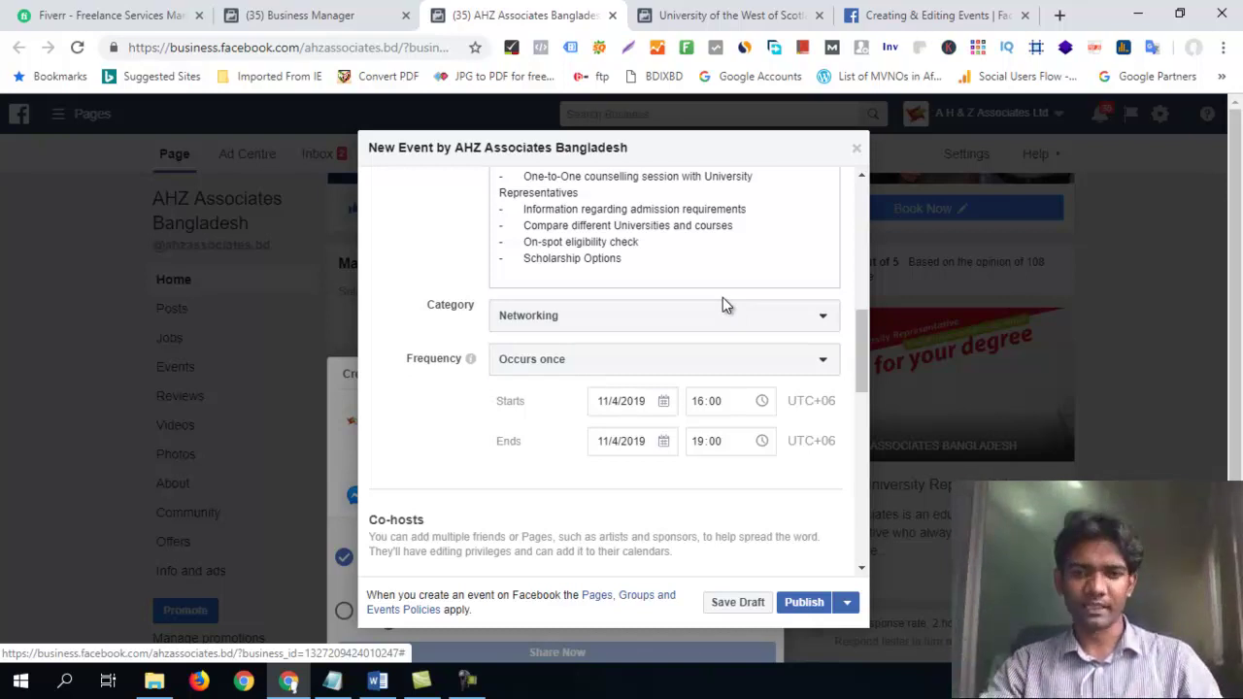
pyautogui.click(554, 367)
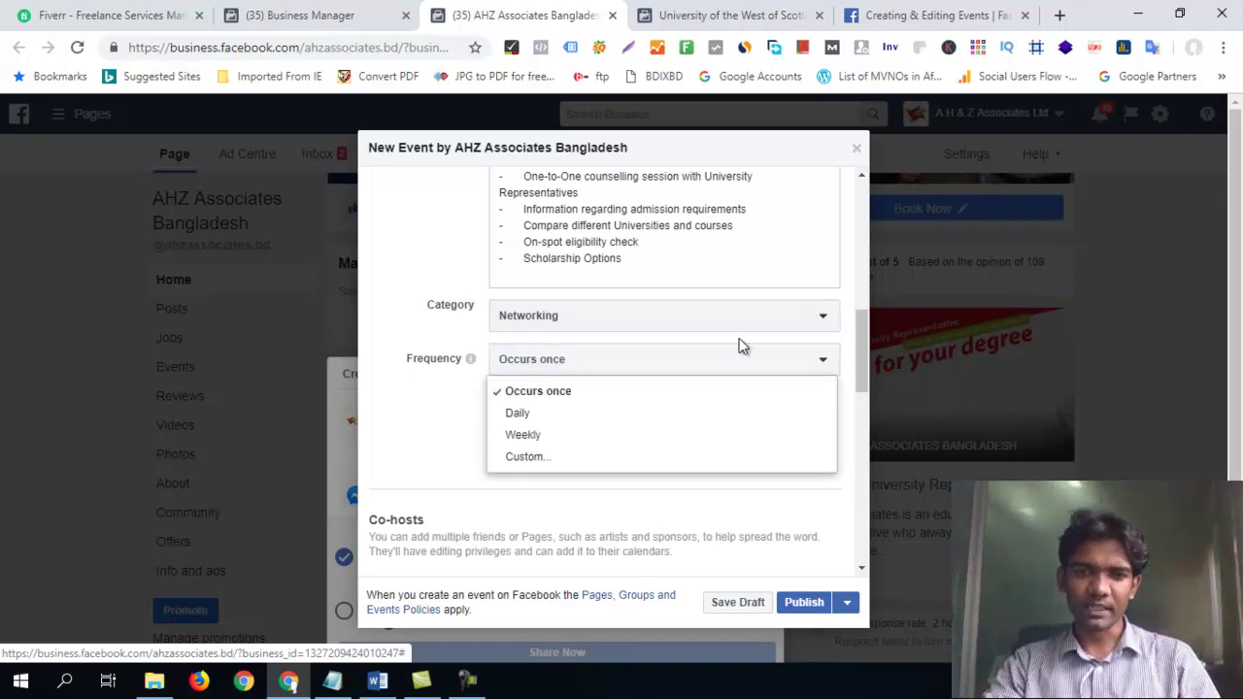
# Keep the event as Occurs once and set its start date to 28 April 2019.
pyautogui.click(396, 282)
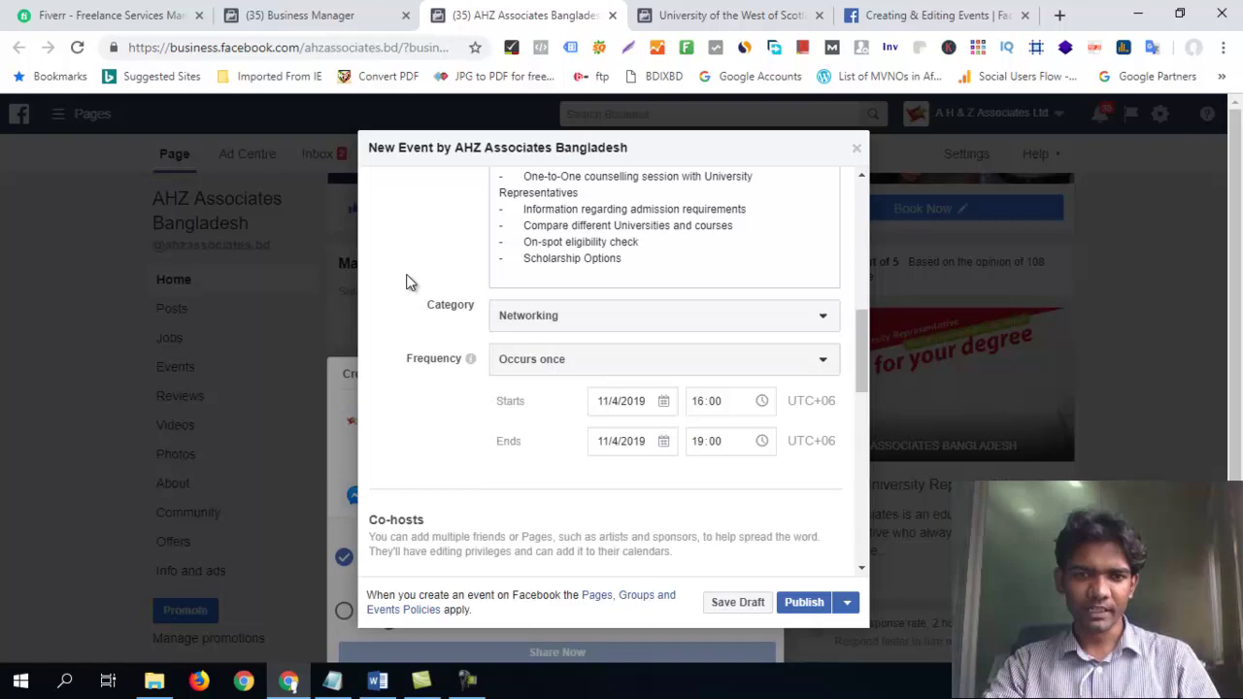
pyautogui.click(632, 404)
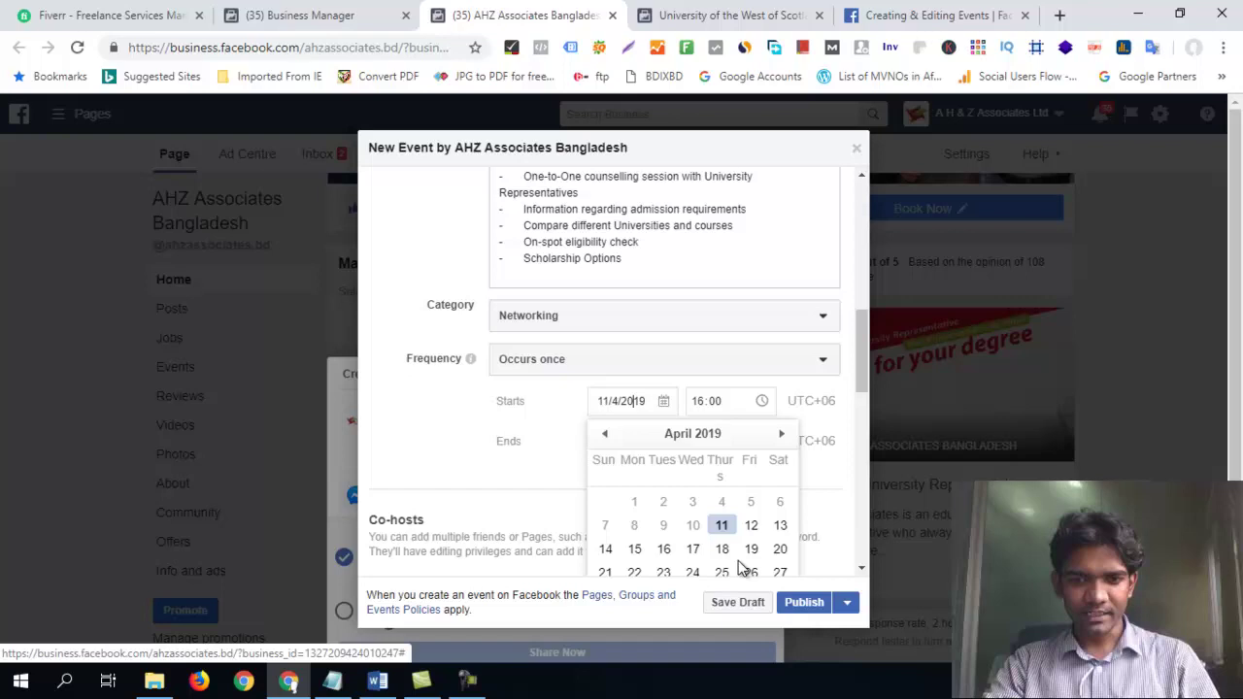
pyautogui.scroll(-2, 692, 423)
pyautogui.click(610, 417)
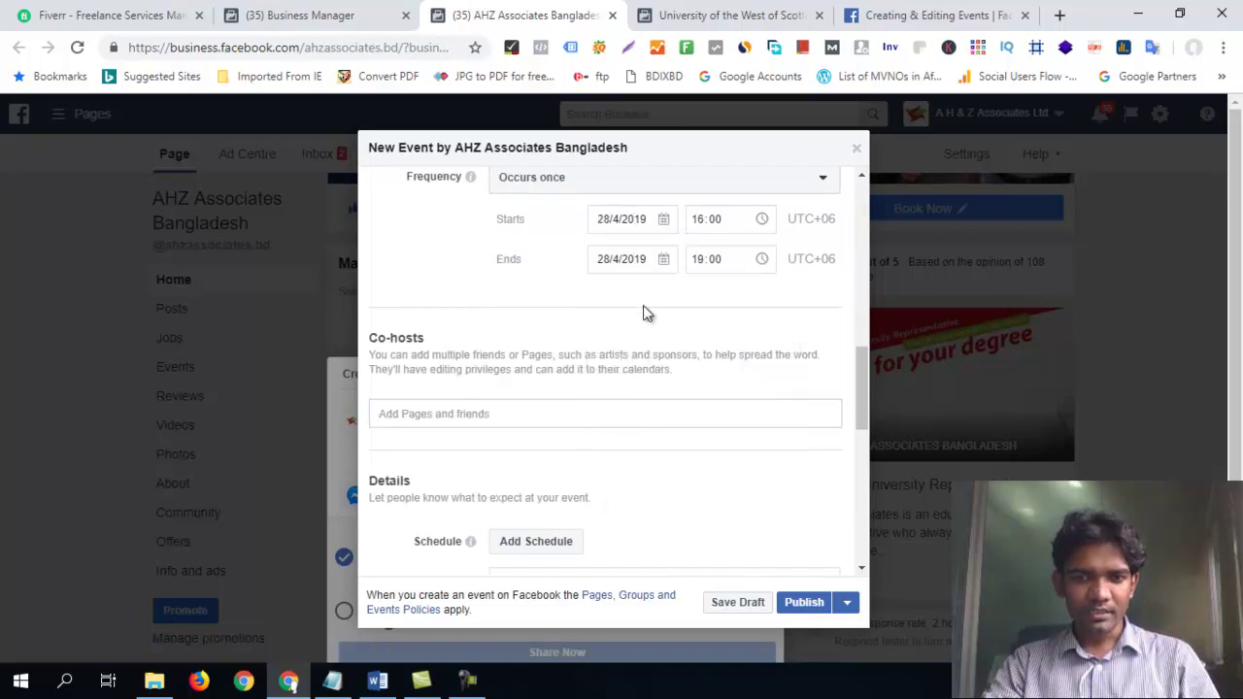
pyautogui.scroll(1, 682, 330)
pyautogui.scroll(1, 690, 330)
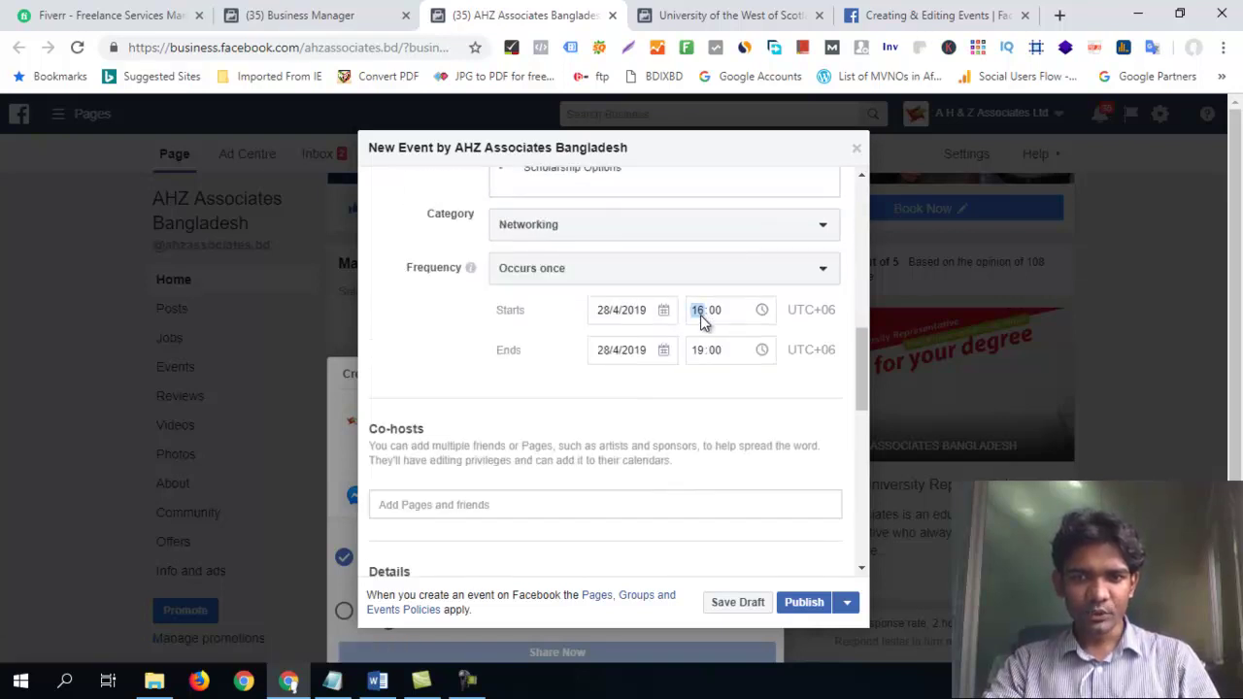
# Set the event to run from 10:00 to 17:00.
pyautogui.write('10')
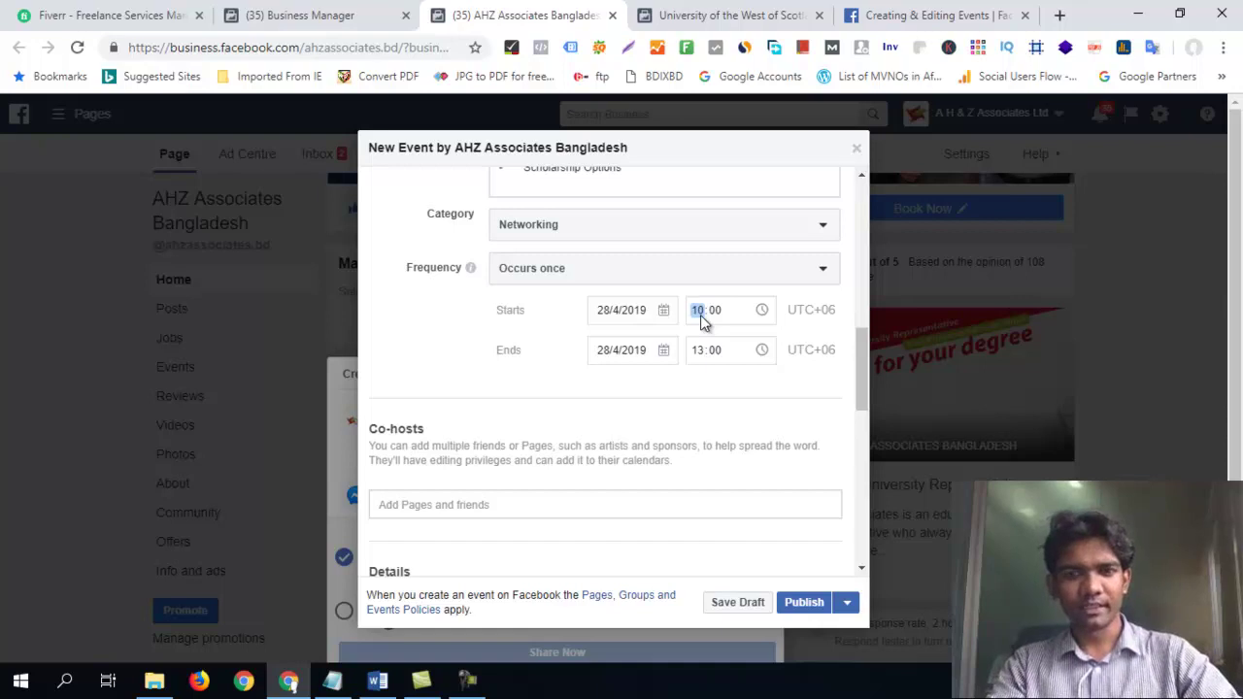
pyautogui.click(700, 352)
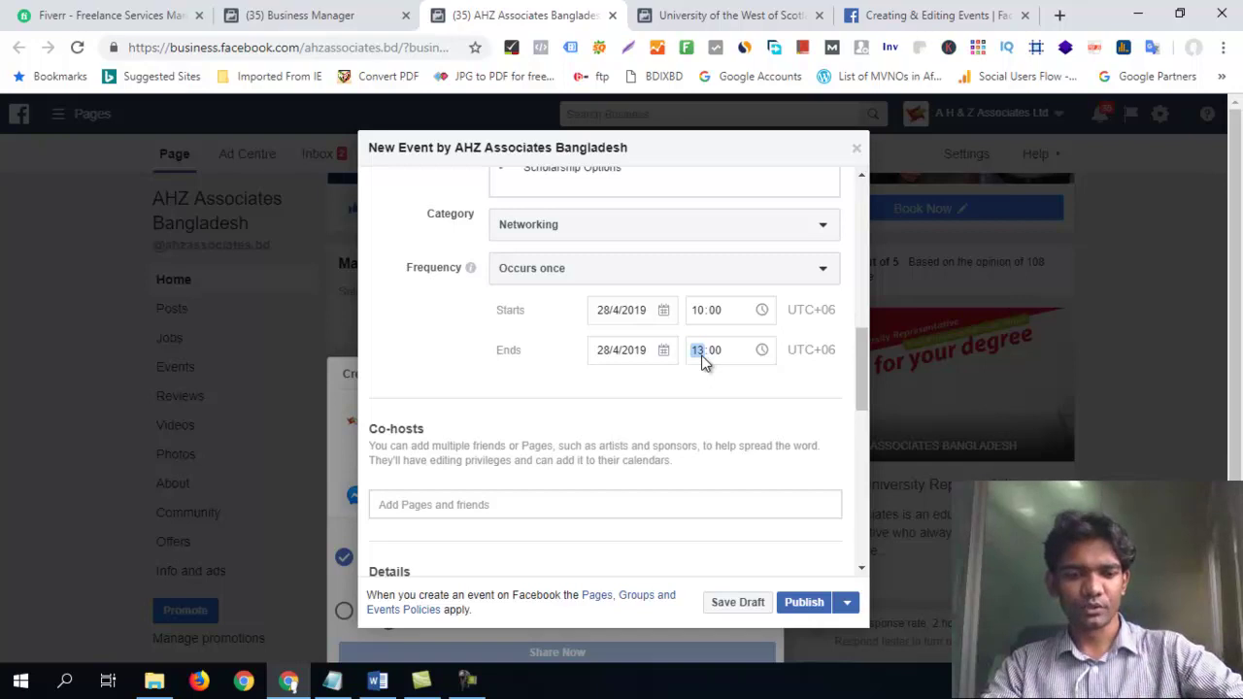
pyautogui.click(761, 390)
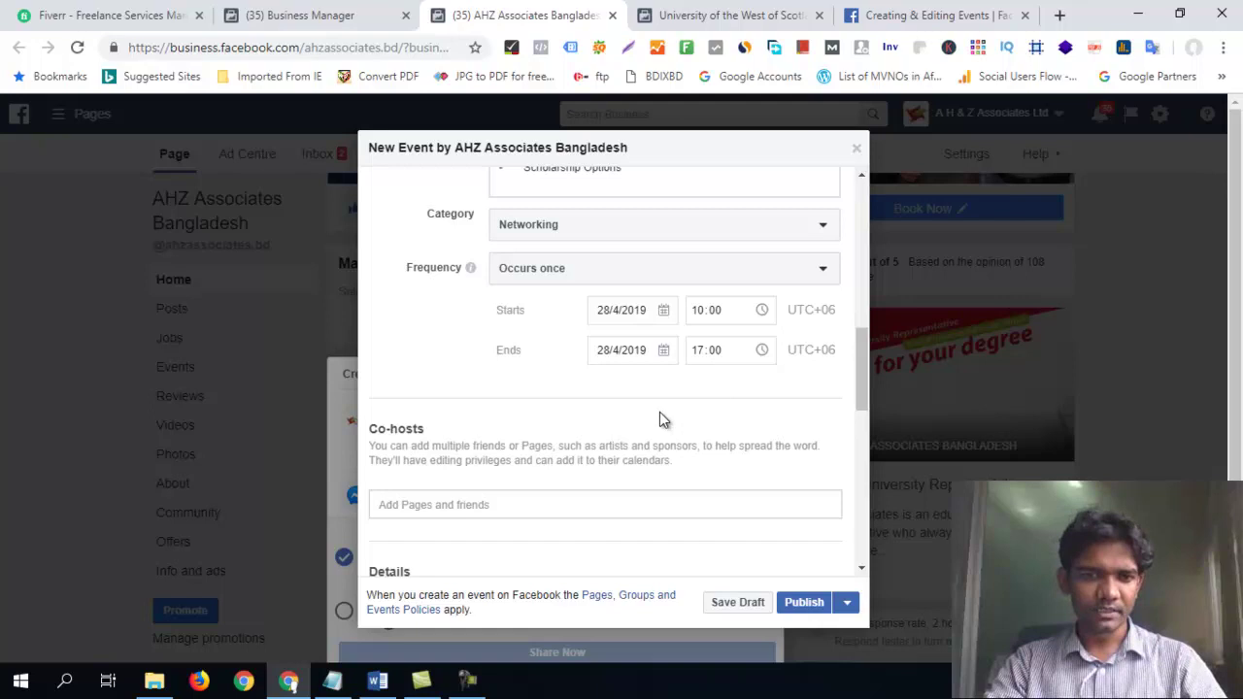
pyautogui.scroll(1, 660, 412)
pyautogui.scroll(1, 663, 417)
pyautogui.scroll(1, 680, 380)
pyautogui.scroll(2, 688, 344)
# Upload DMU-Open-Day.png from ESD-ISO (H:) as the event cover photo.
pyautogui.scroll(1, 687, 351)
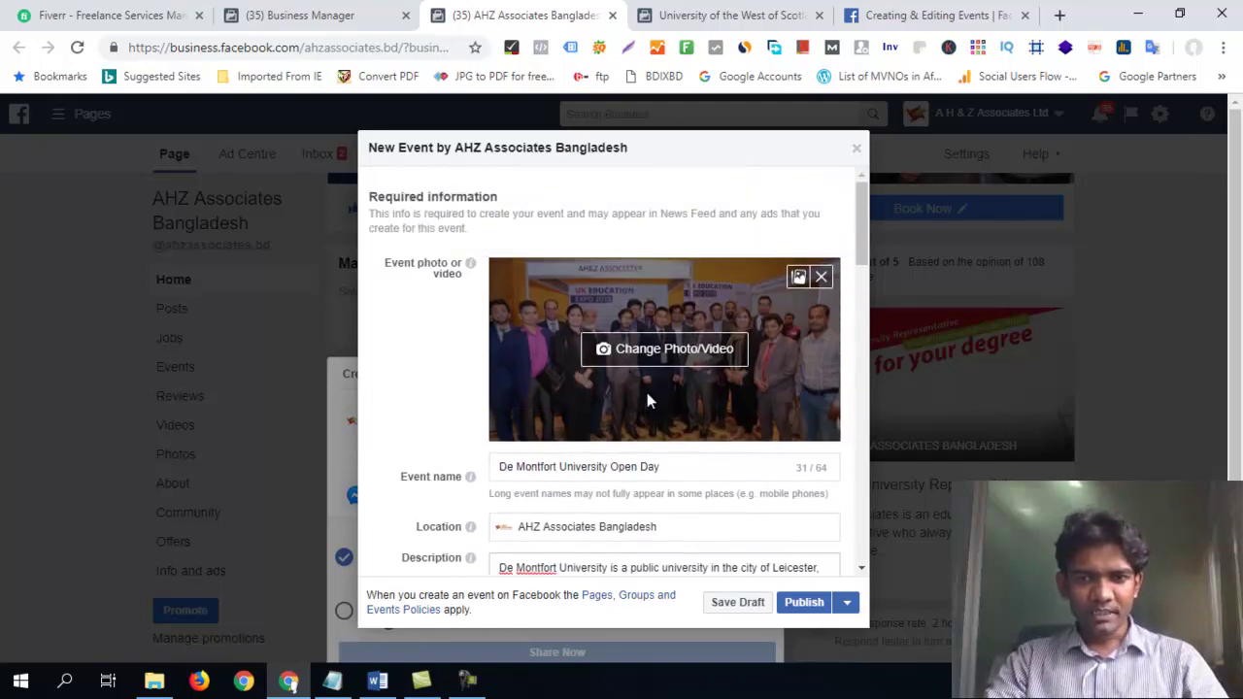
pyautogui.click(669, 357)
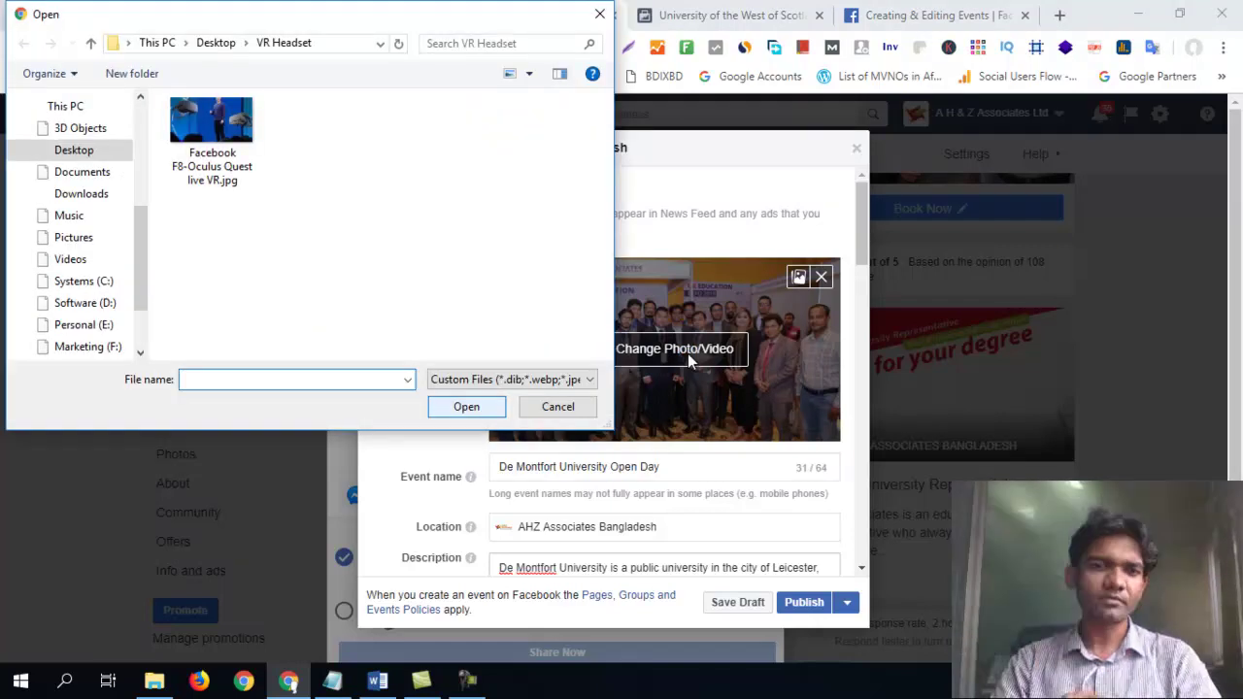
pyautogui.scroll(-2, 102, 320)
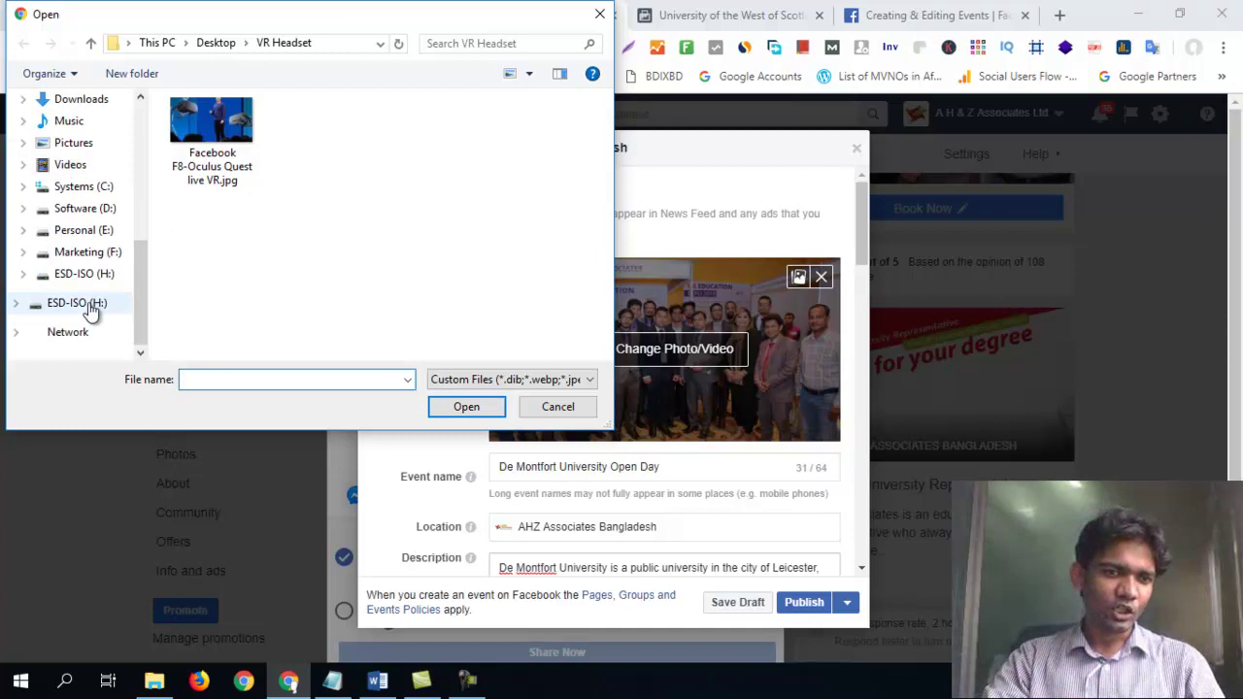
pyautogui.click(85, 274)
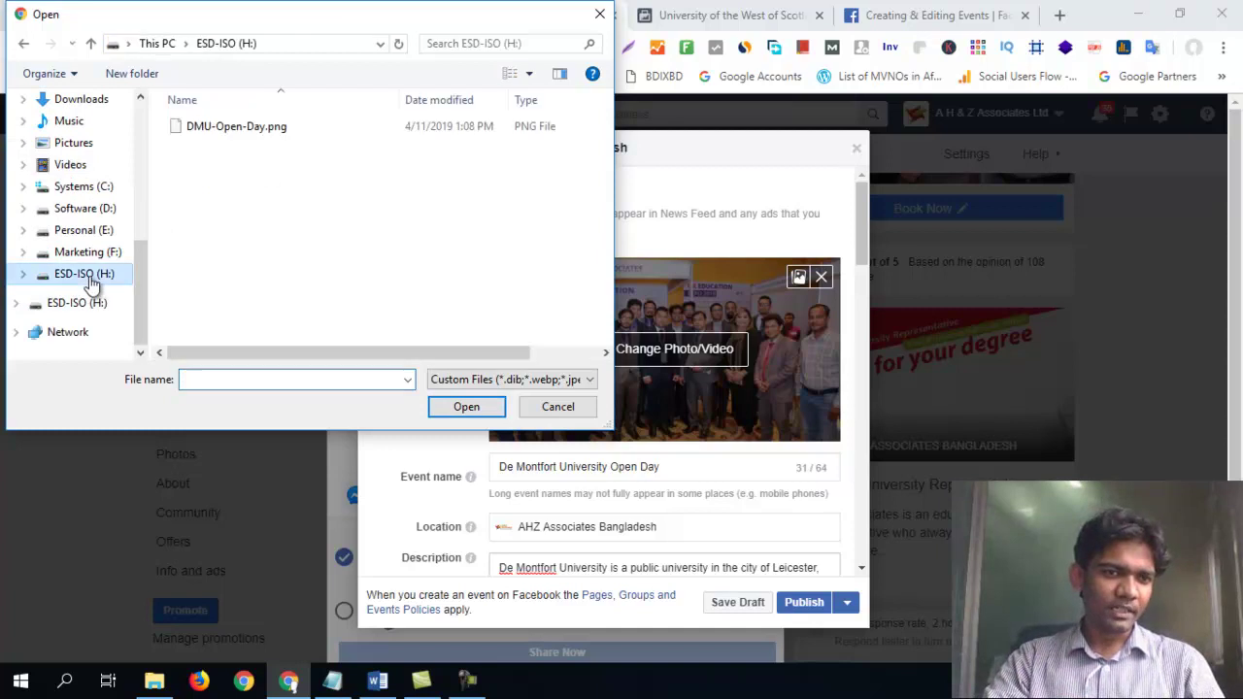
pyautogui.click(247, 130)
pyautogui.doubleClick(247, 130)
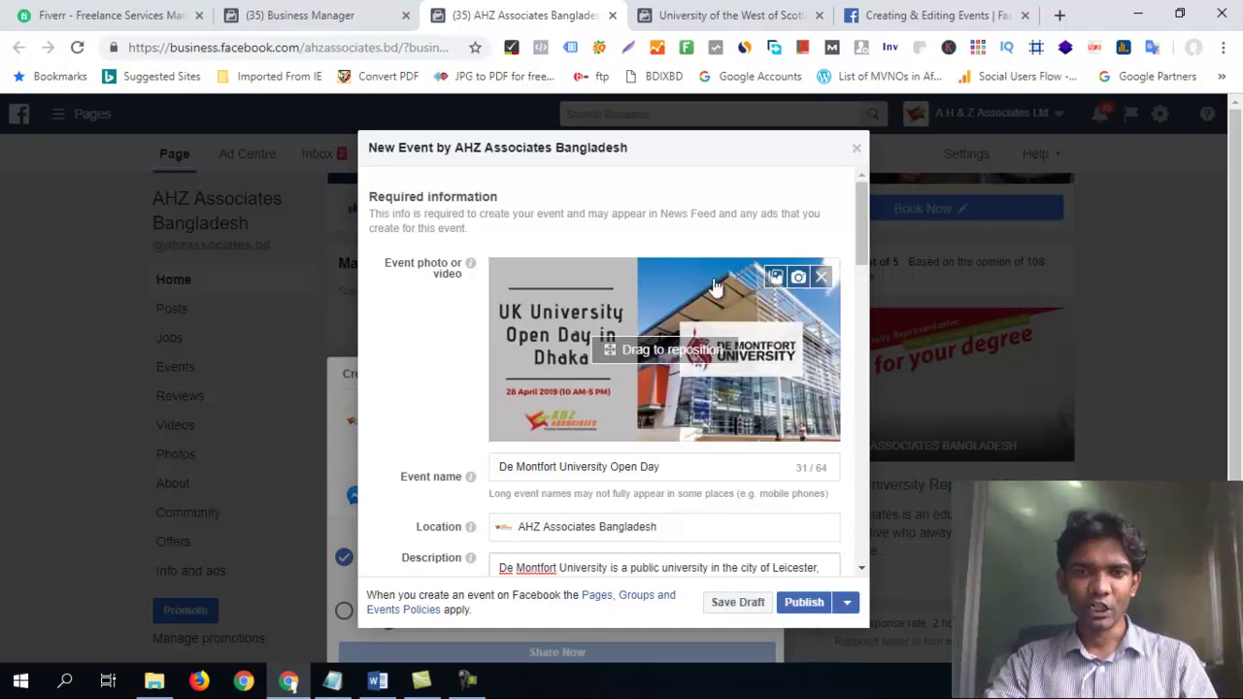
pyautogui.scroll(-3, 641, 437)
pyautogui.scroll(-1, 680, 408)
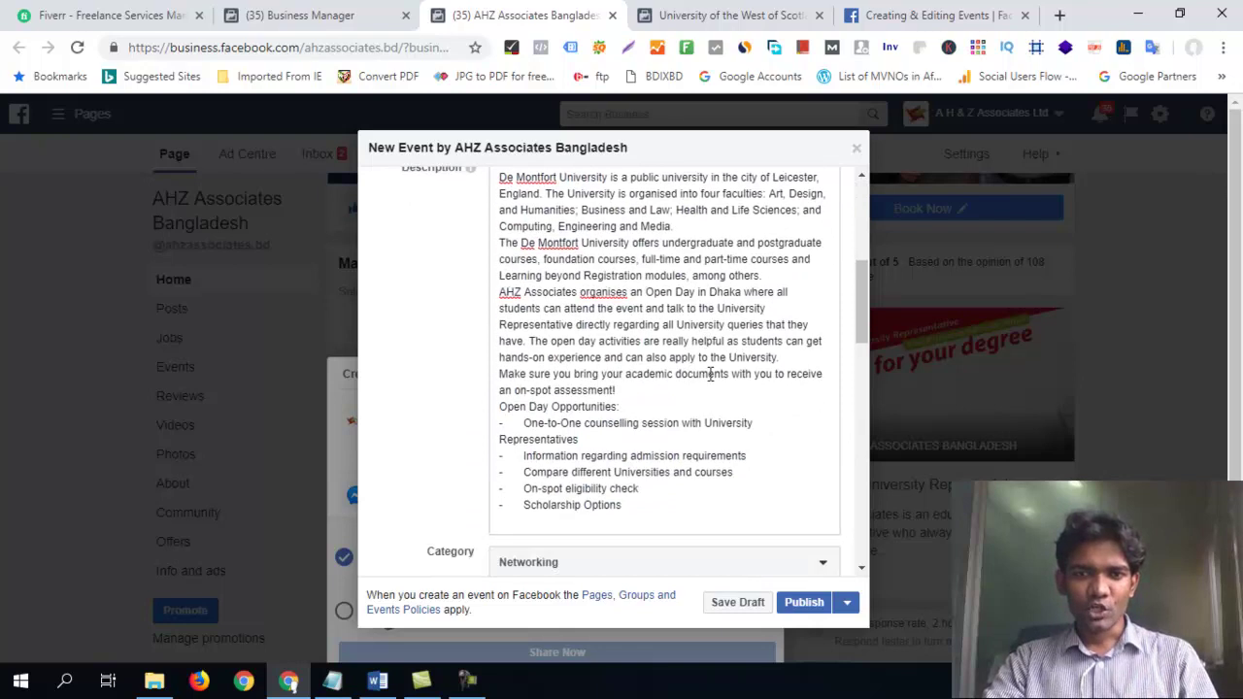
pyautogui.scroll(-3, 712, 382)
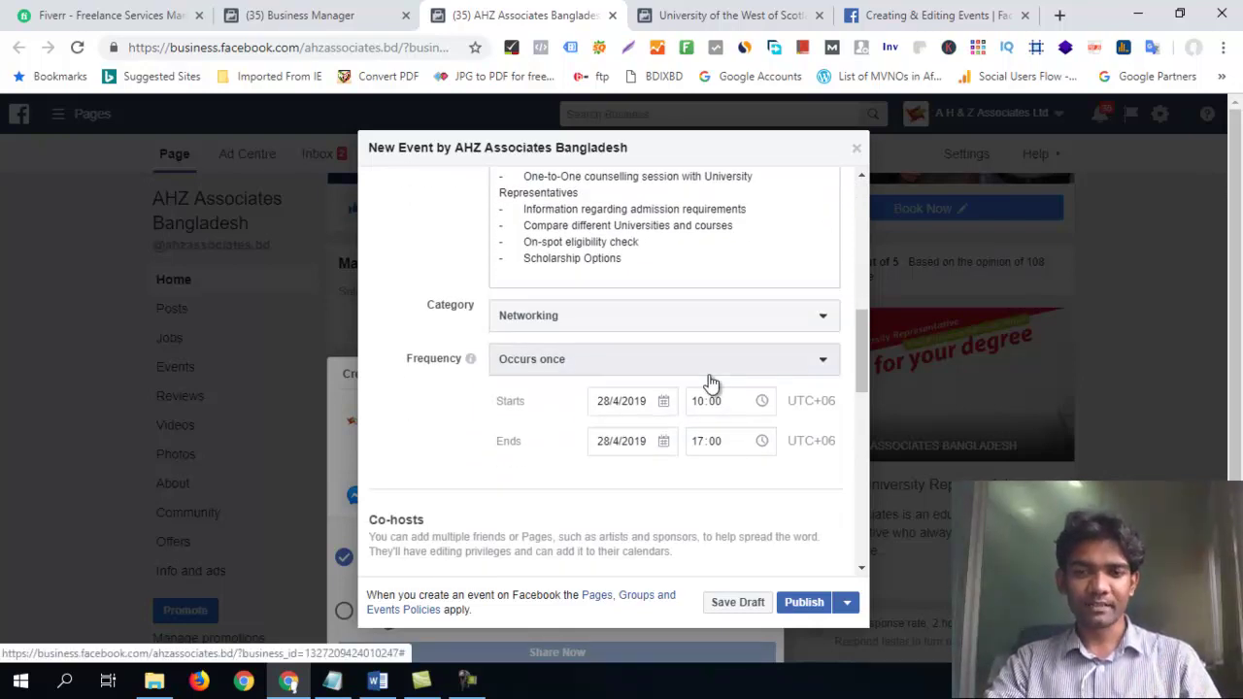
pyautogui.scroll(-2, 712, 382)
pyautogui.scroll(-2, 712, 382)
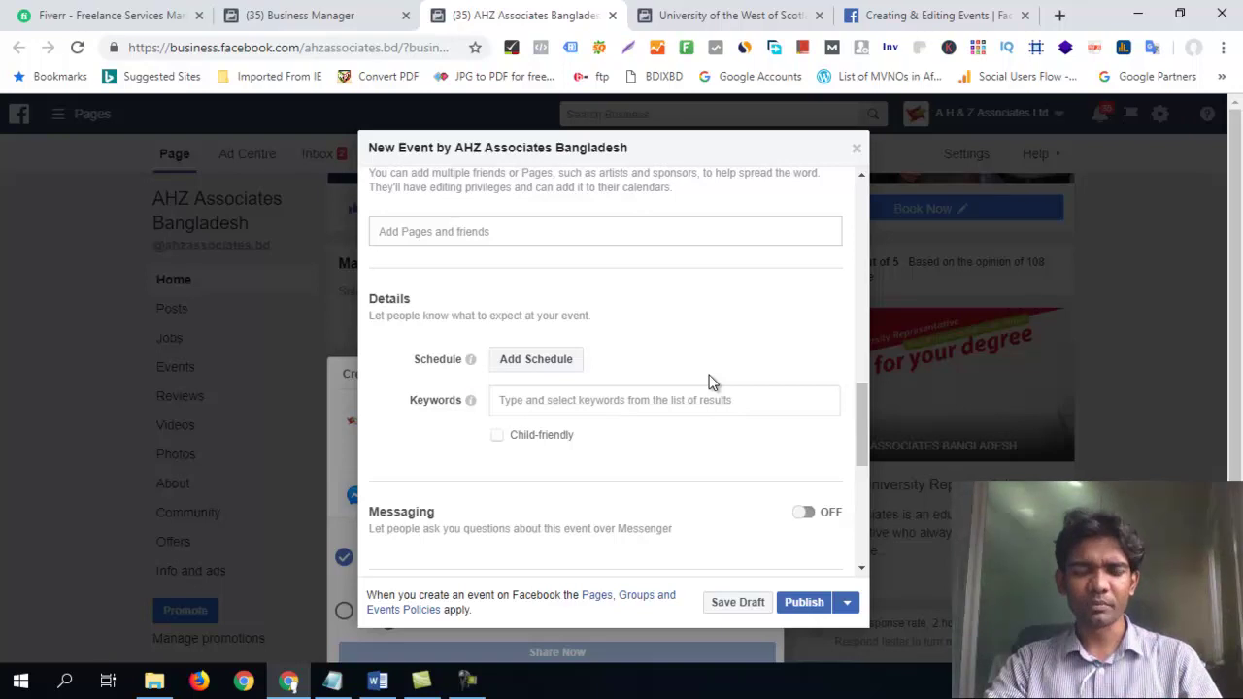
pyautogui.scroll(-2, 724, 375)
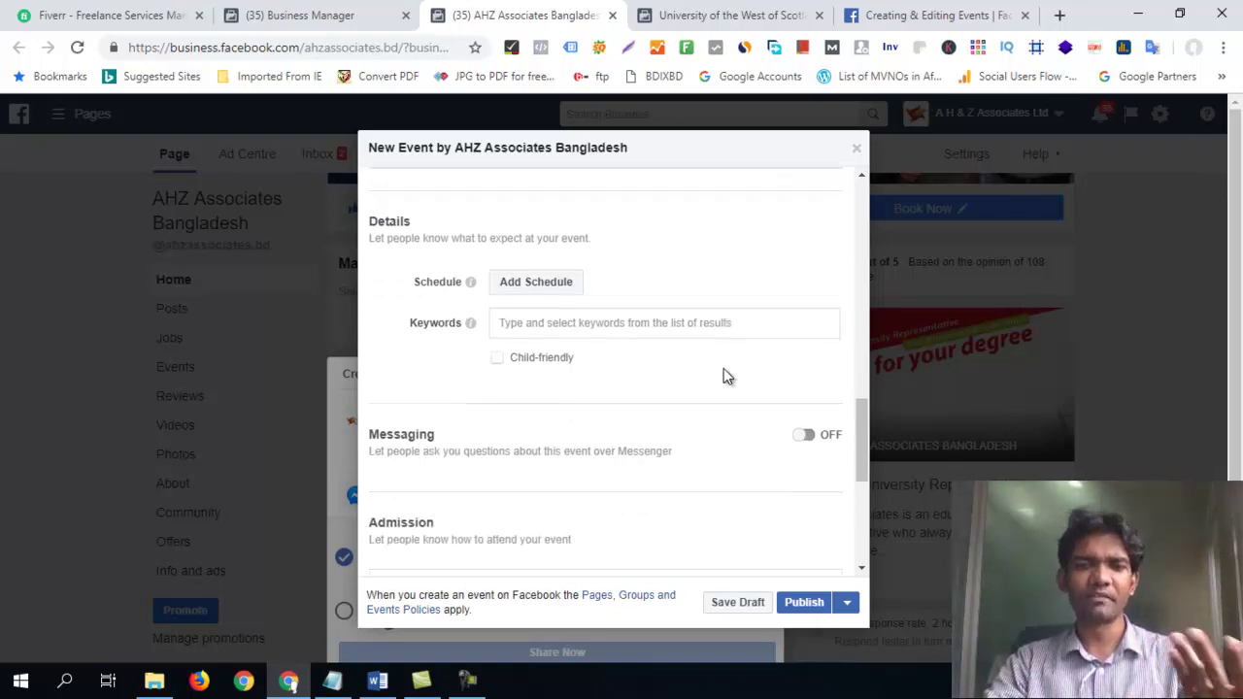
pyautogui.scroll(-3, 724, 375)
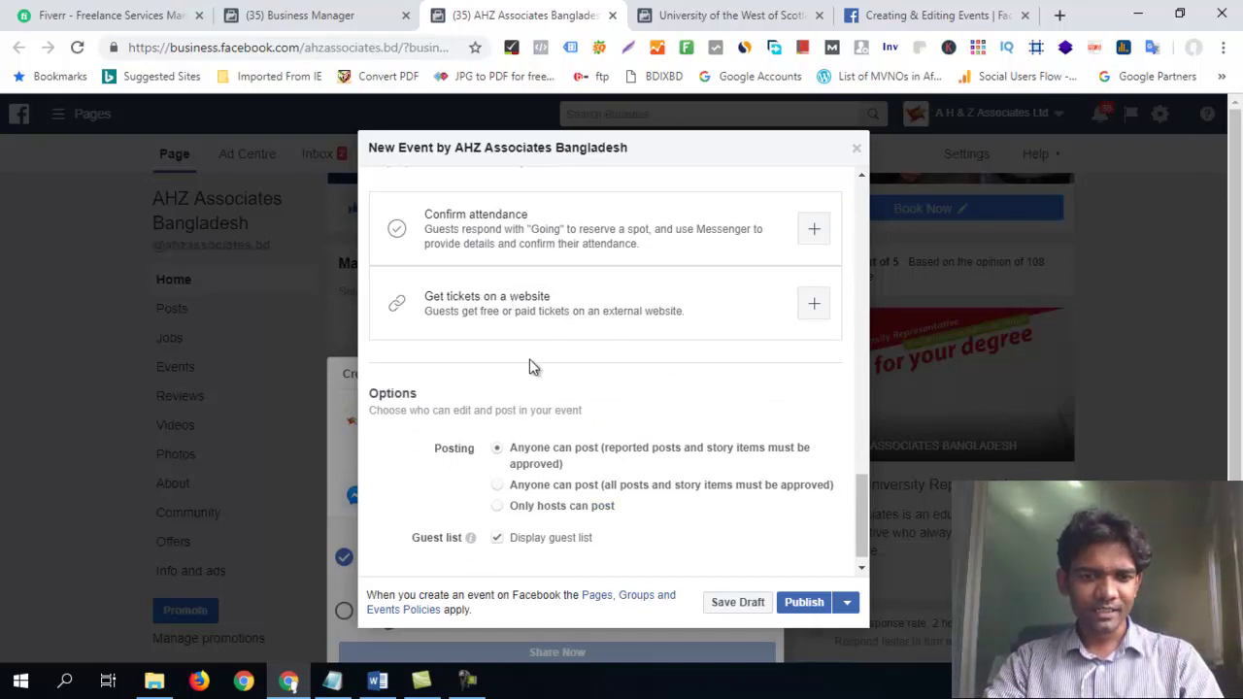
# Load the AHZ Associates website in a new browser tab.
pyautogui.click(1060, 14)
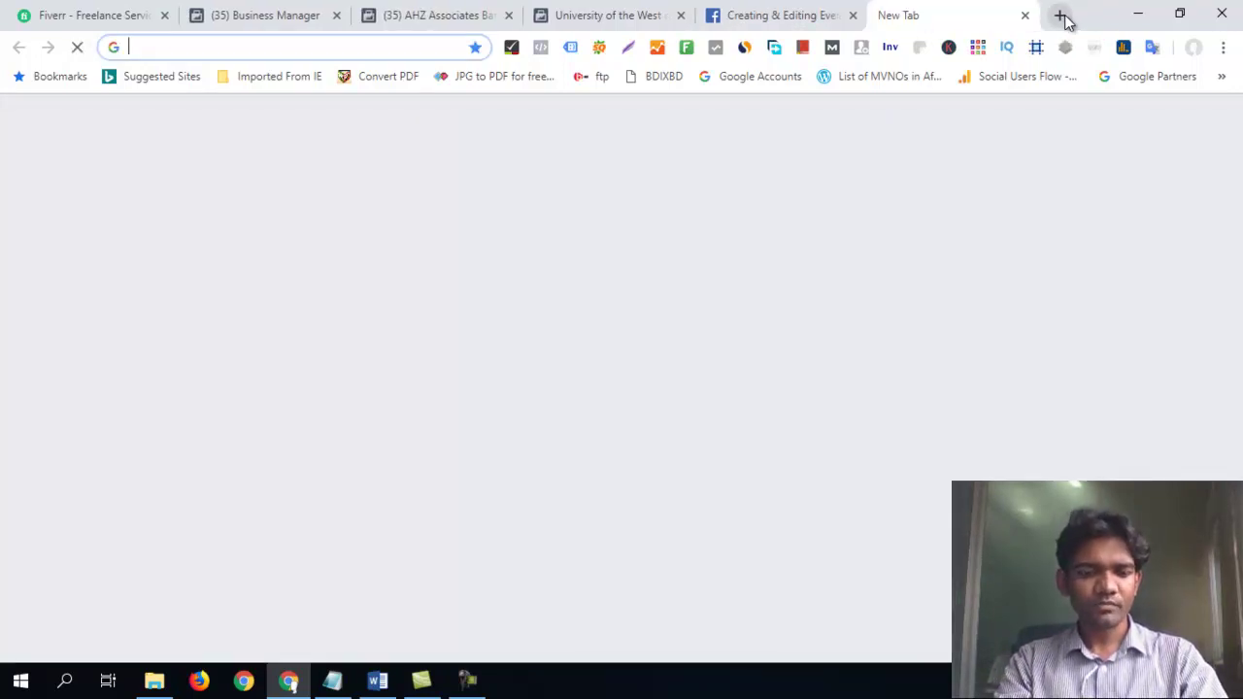
pyautogui.write('ahz')
pyautogui.press('Return')
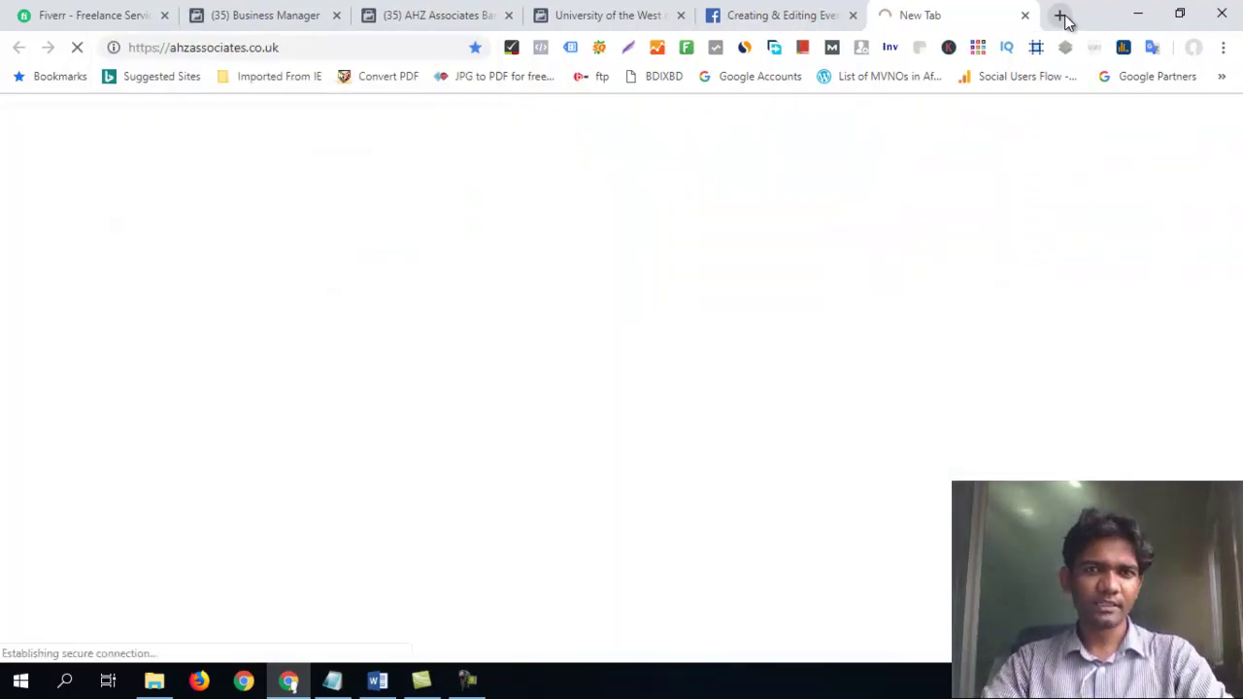
# Add a Ticket URL field under Get tickets on a website in the event form.
pyautogui.click(440, 15)
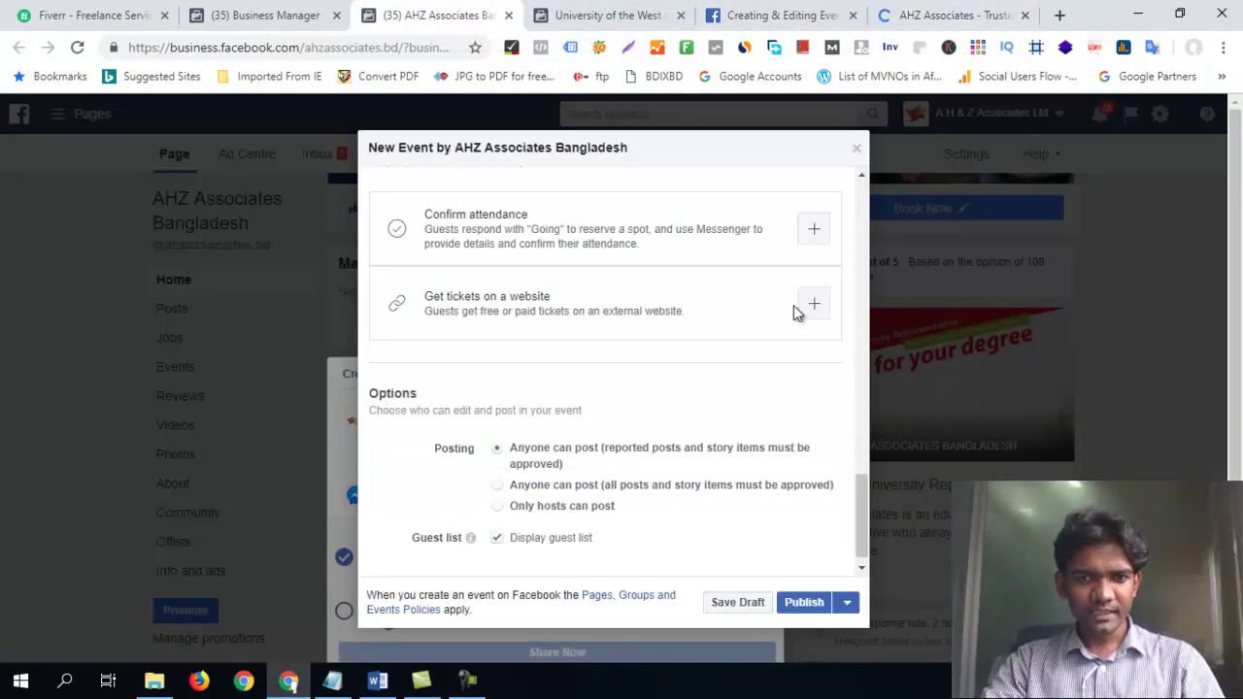
pyautogui.click(816, 307)
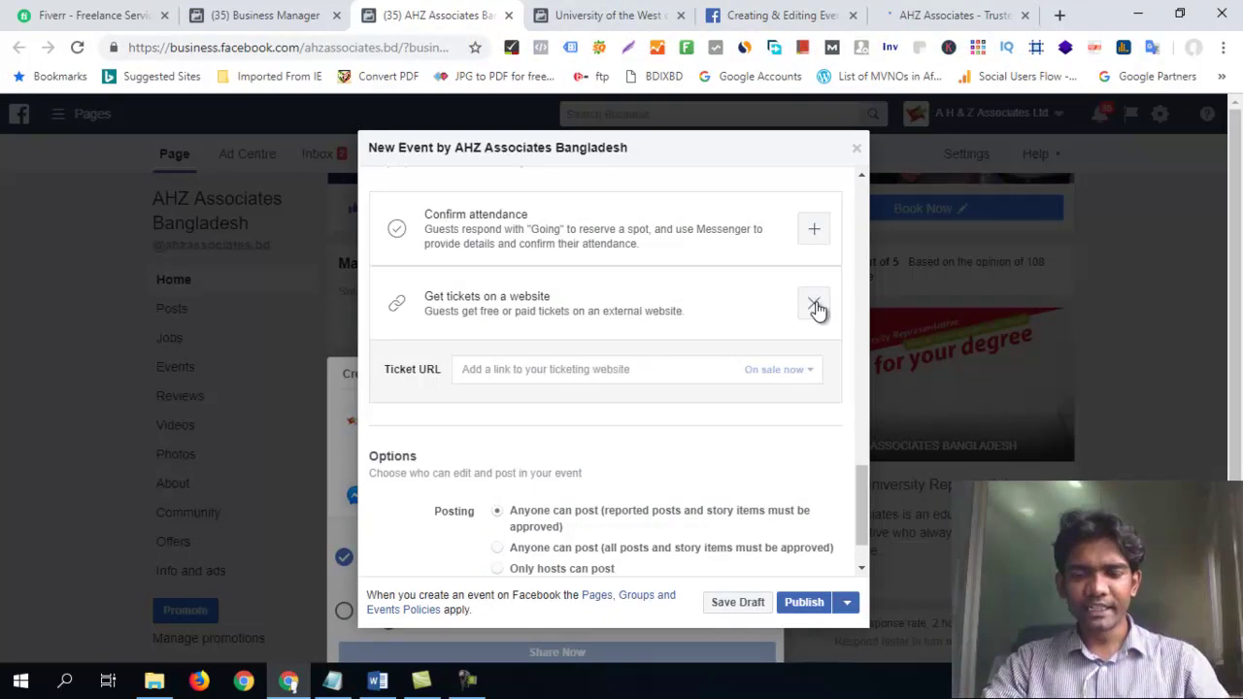
pyautogui.click(597, 373)
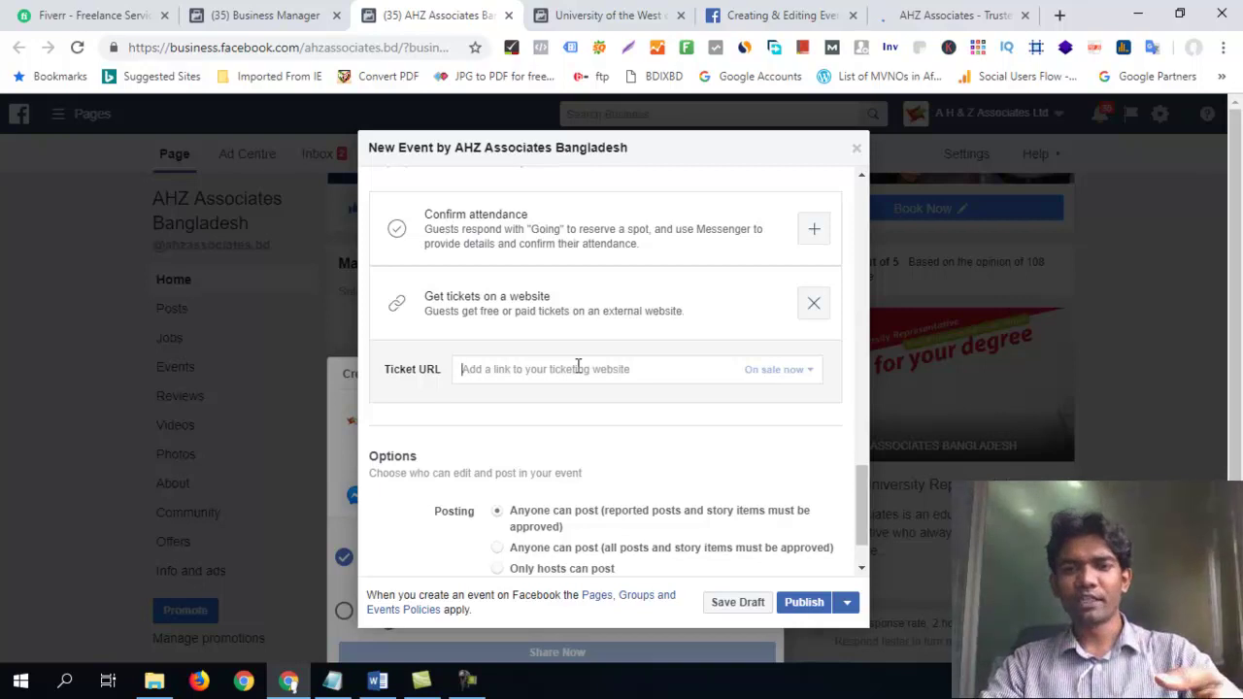
pyautogui.click(961, 15)
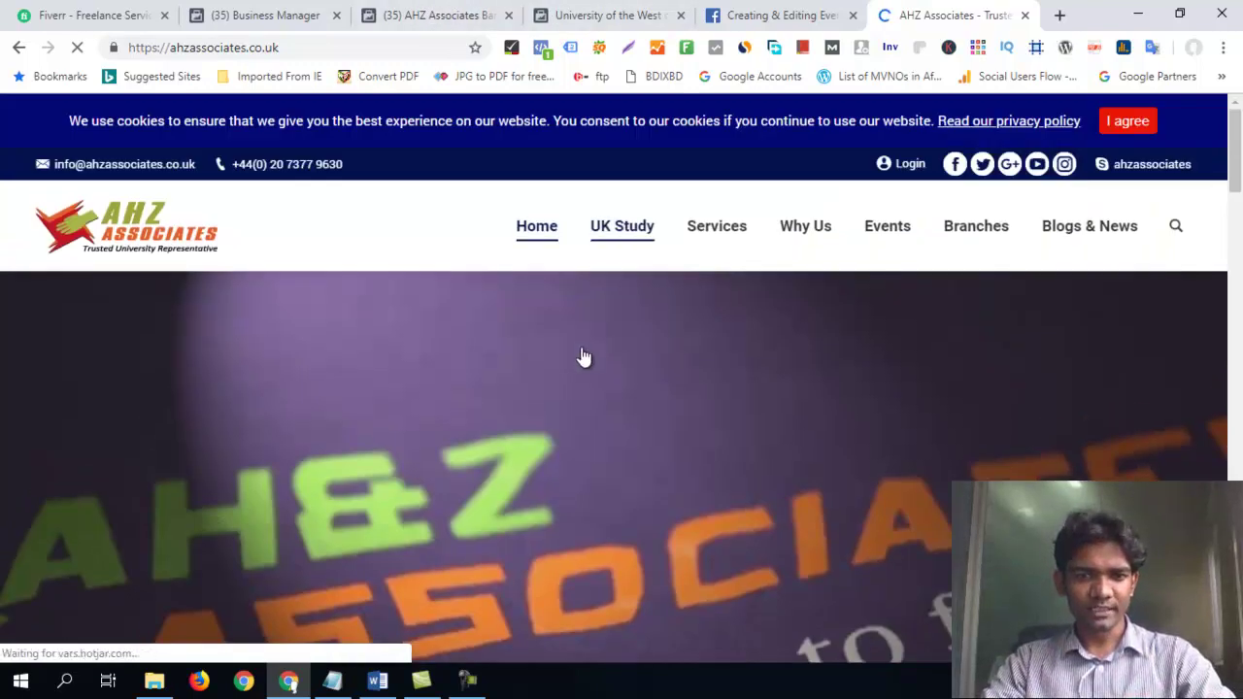
# Copy the link address of the De Montfort University Open Day card under Upcoming Events.
pyautogui.scroll(-10, 627, 223)
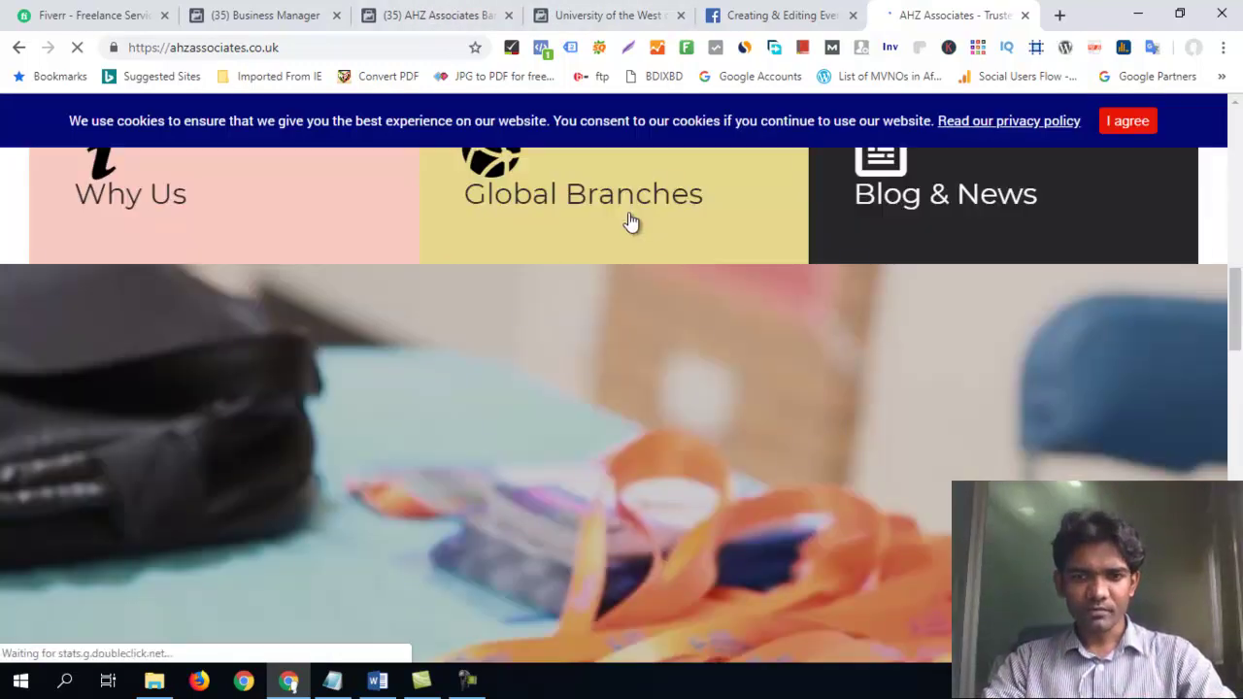
pyautogui.scroll(-1, 531, 308)
pyautogui.scroll(3, 629, 345)
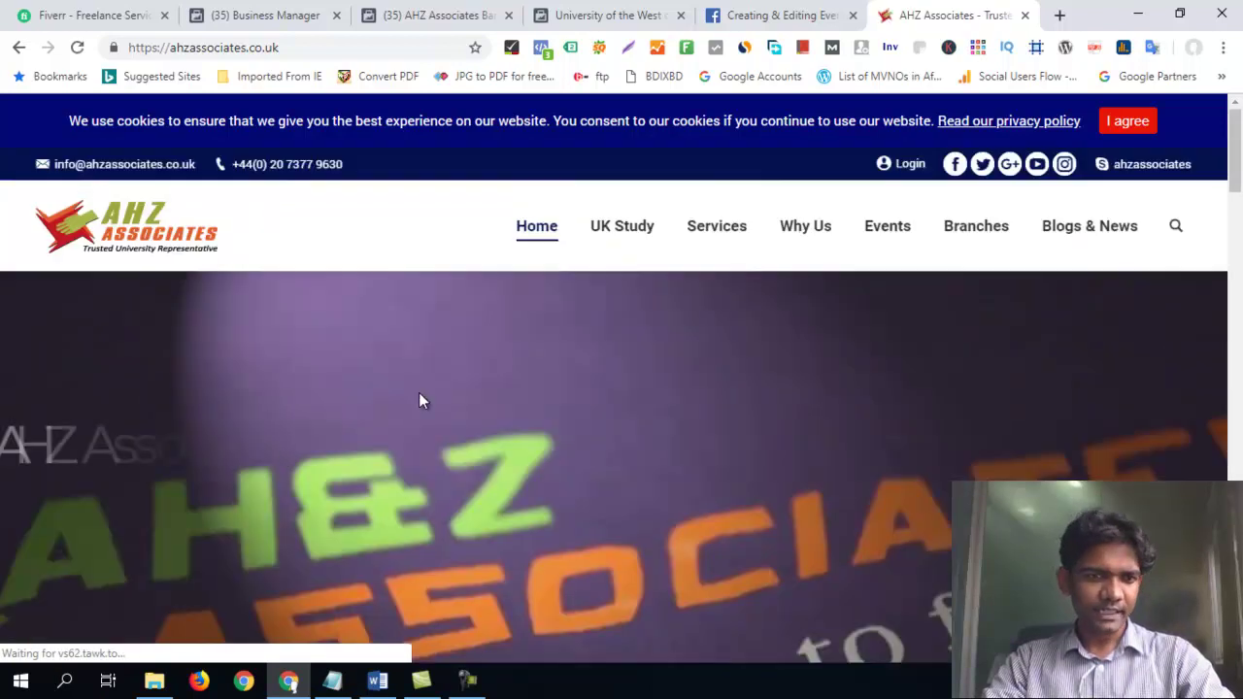
pyautogui.scroll(-5, 432, 397)
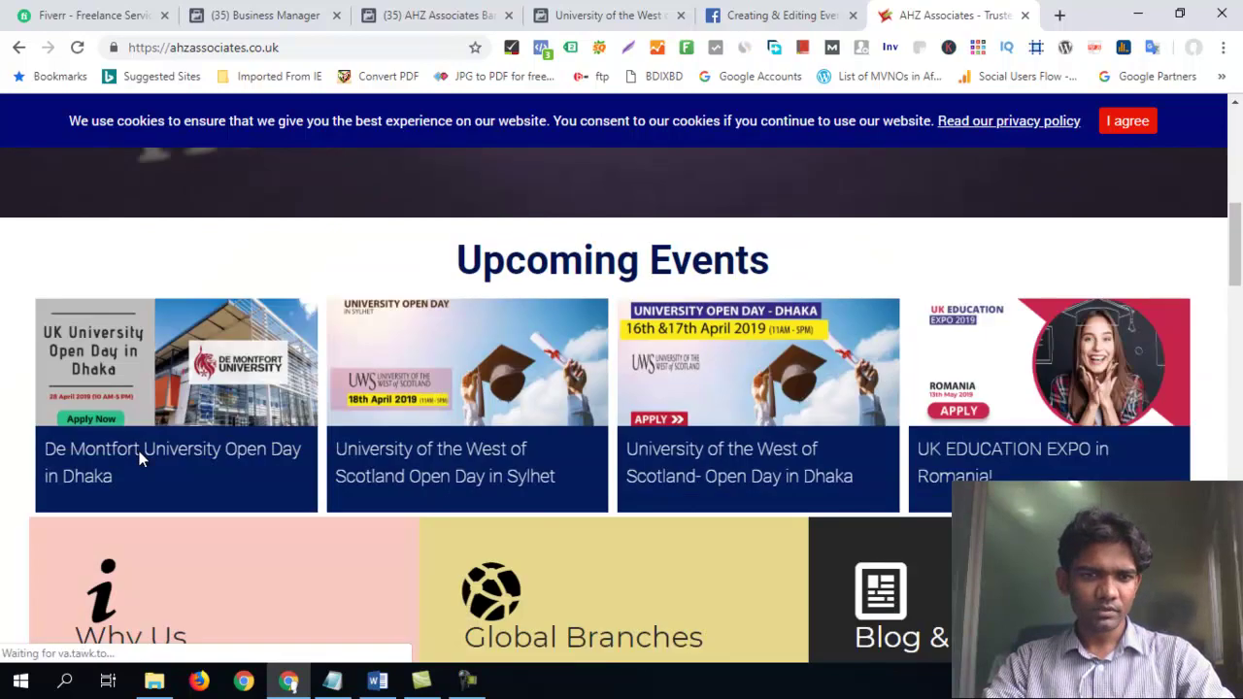
pyautogui.scroll(-2, 139, 448)
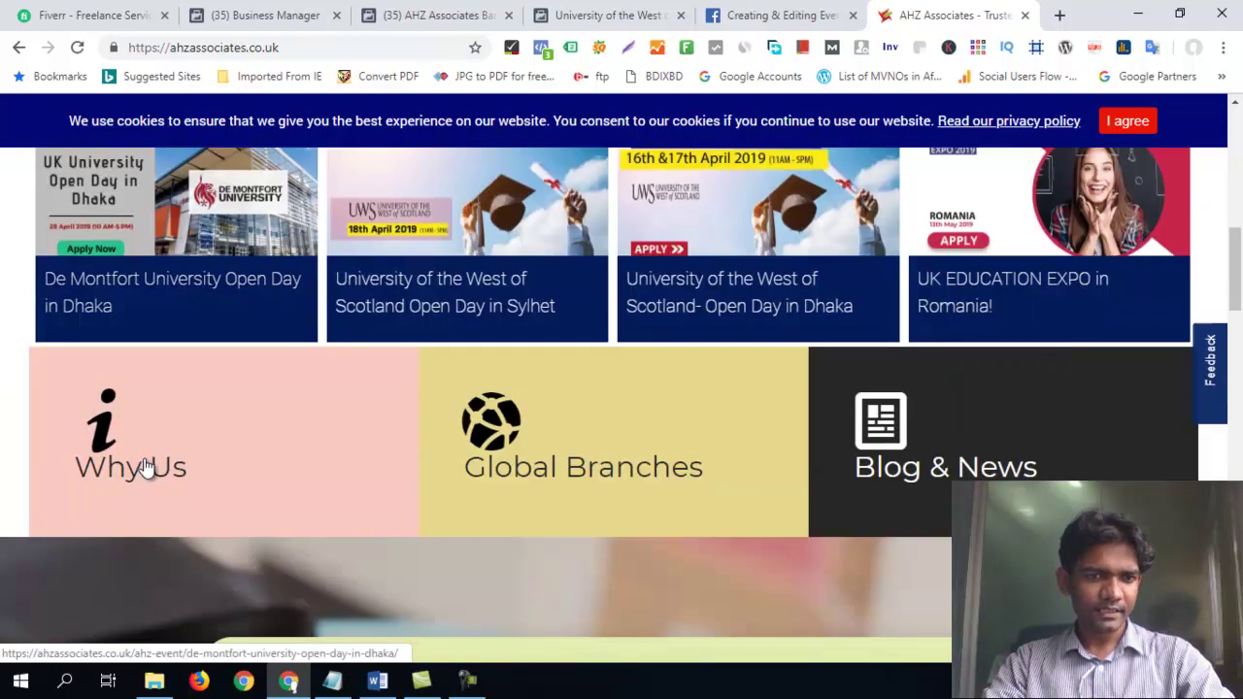
pyautogui.rightClick(167, 285)
pyautogui.click(244, 391)
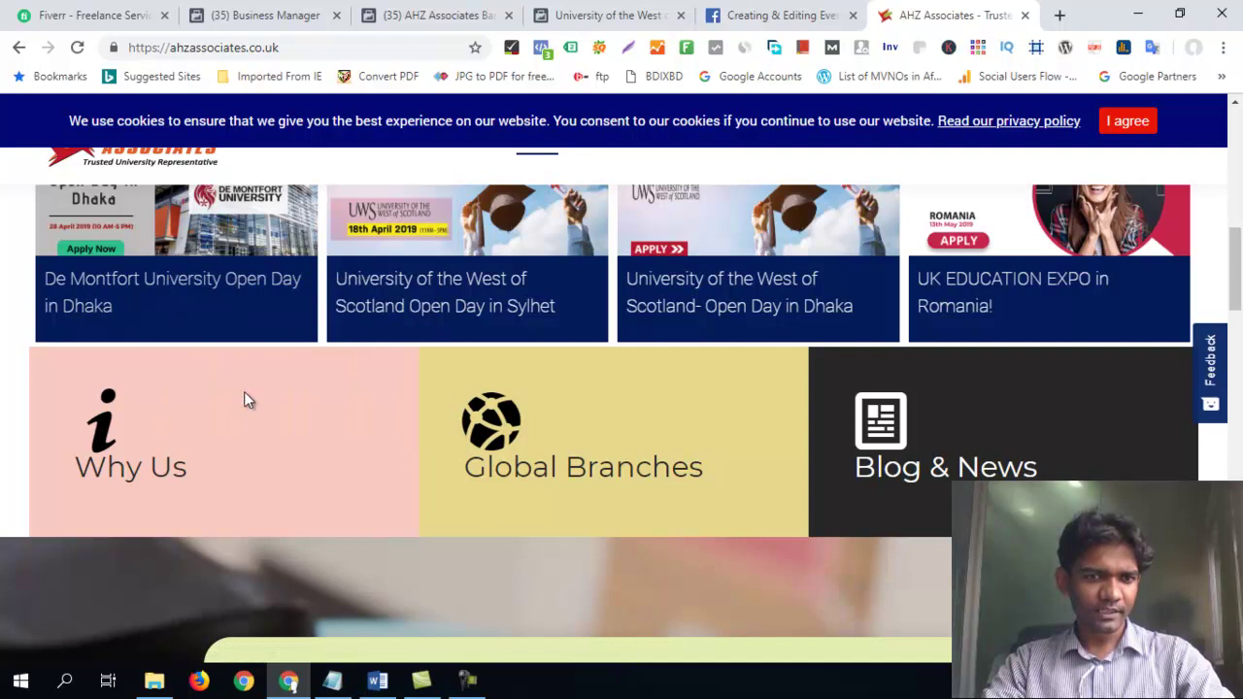
# Paste the AHZ De Montfort open day link into the event's Ticket URL field.
pyautogui.click(453, 21)
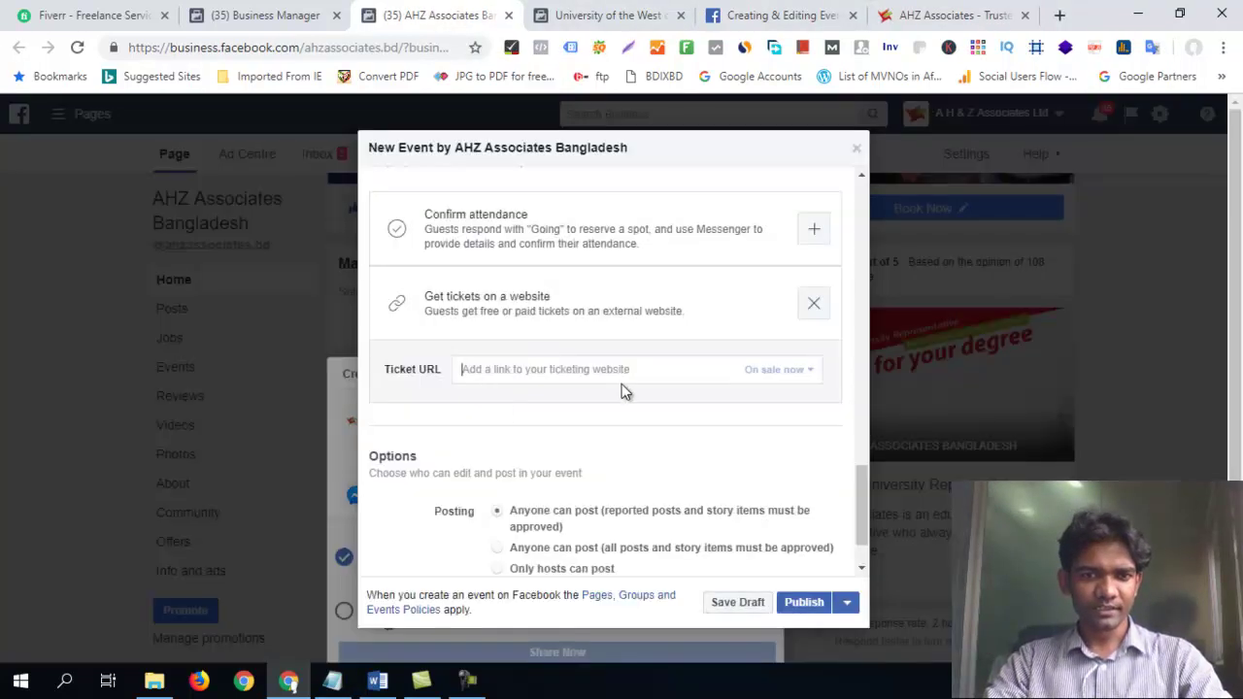
pyautogui.hotkey('ctrl', 'v')
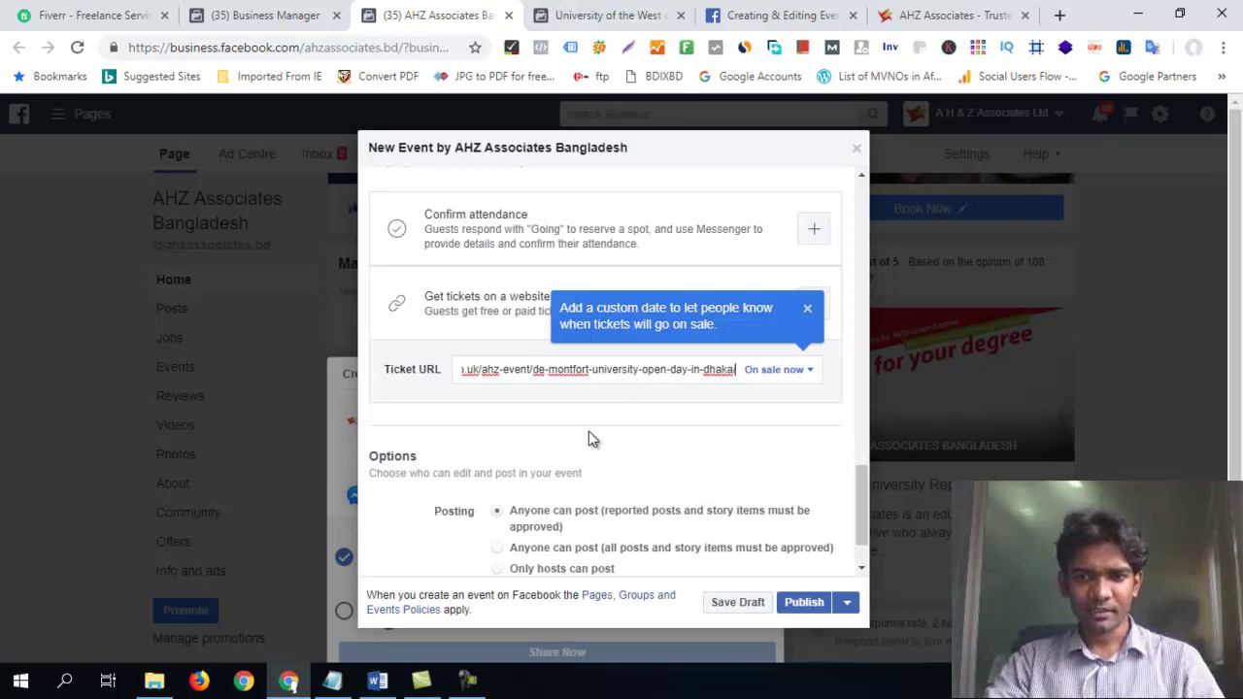
pyautogui.scroll(-1, 593, 440)
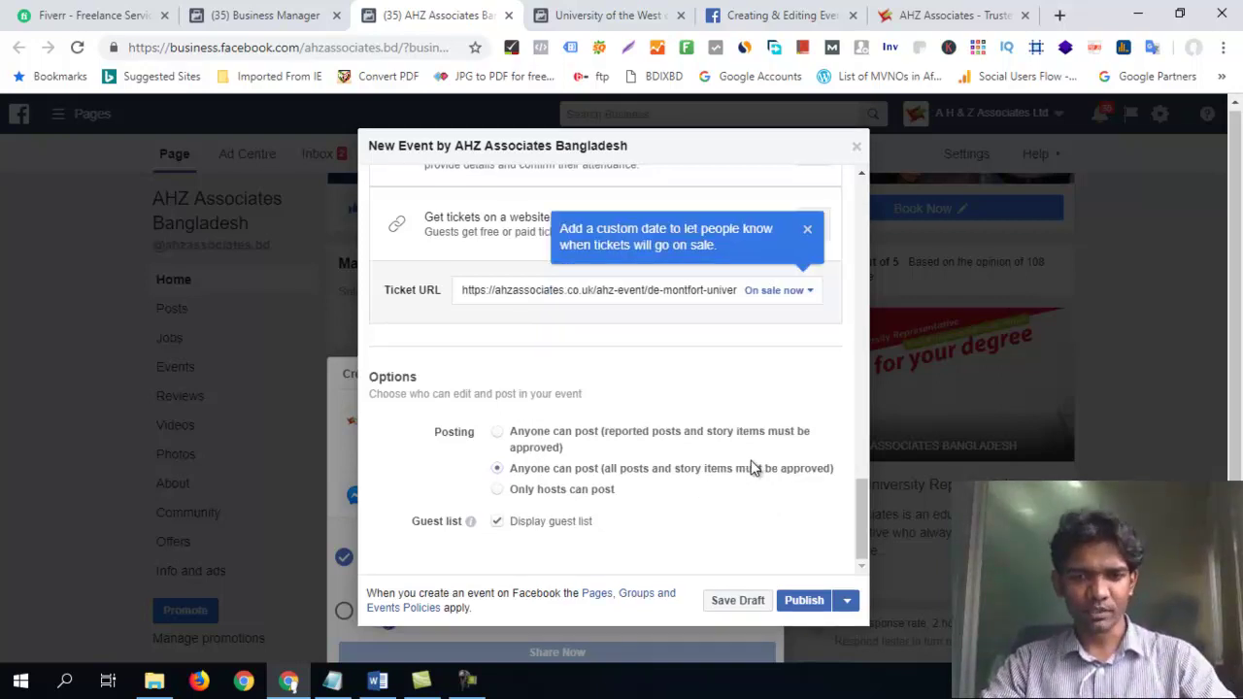
# Publish the new De Montfort University Open Day event from the New Event dialog.
pyautogui.click(807, 604)
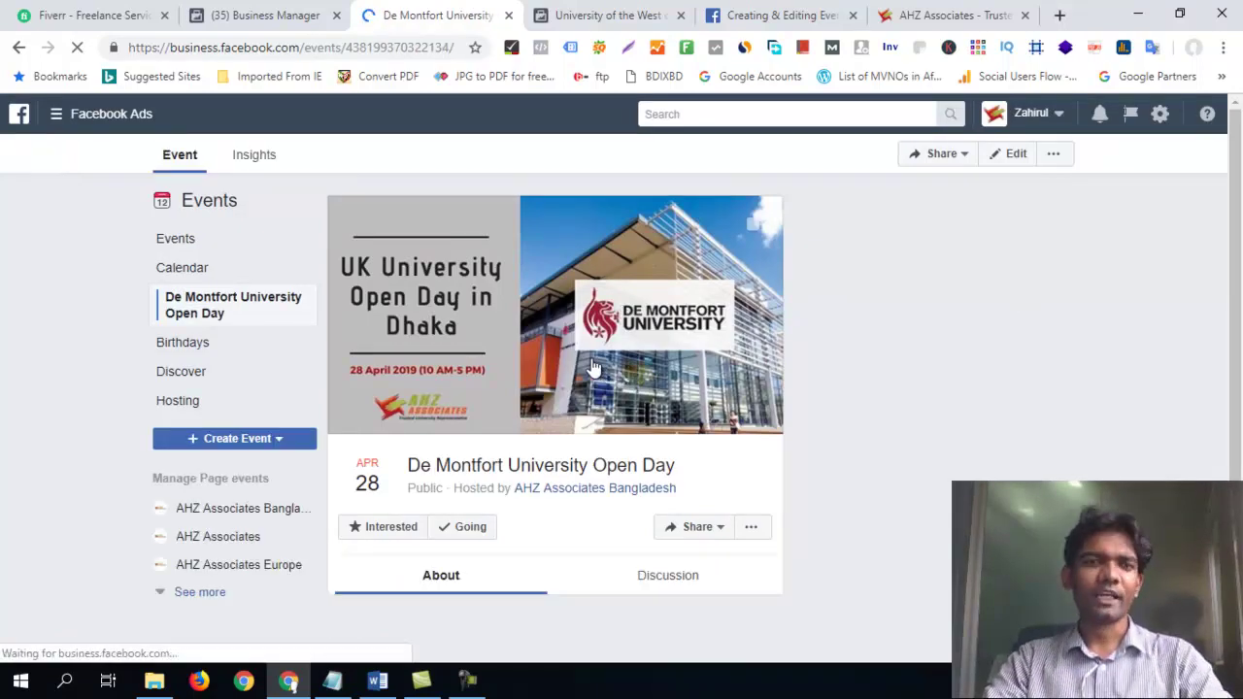
pyautogui.scroll(-2, 594, 367)
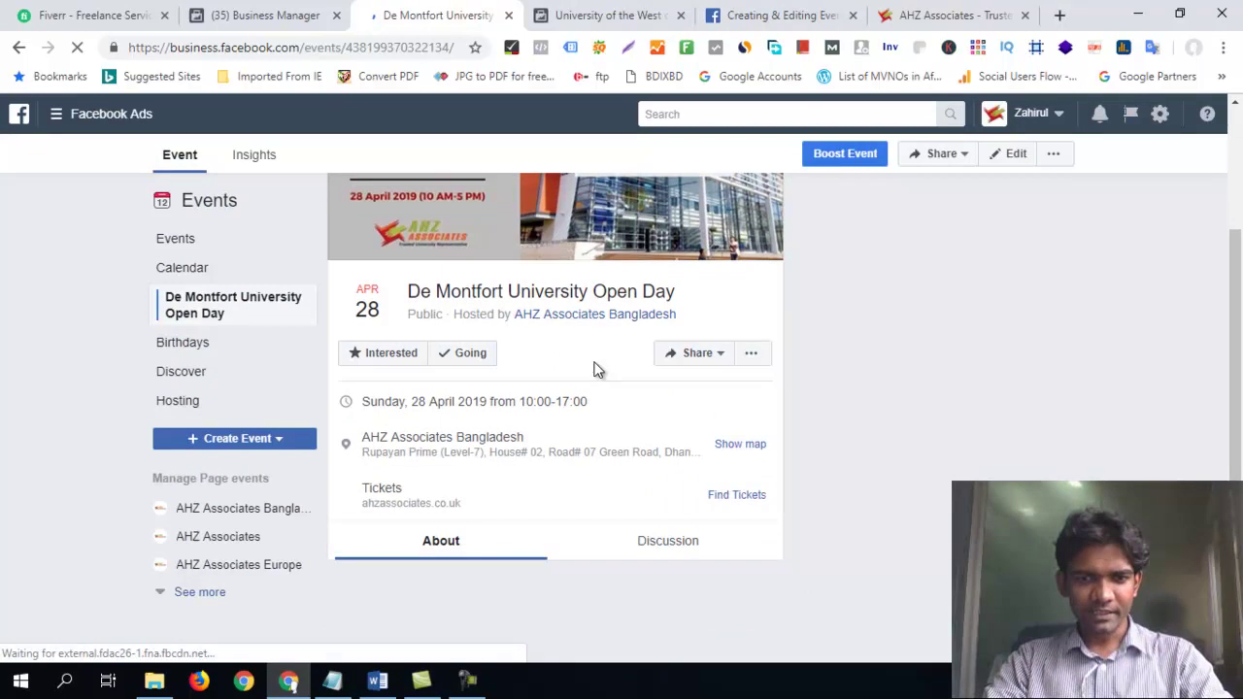
pyautogui.scroll(2, 596, 369)
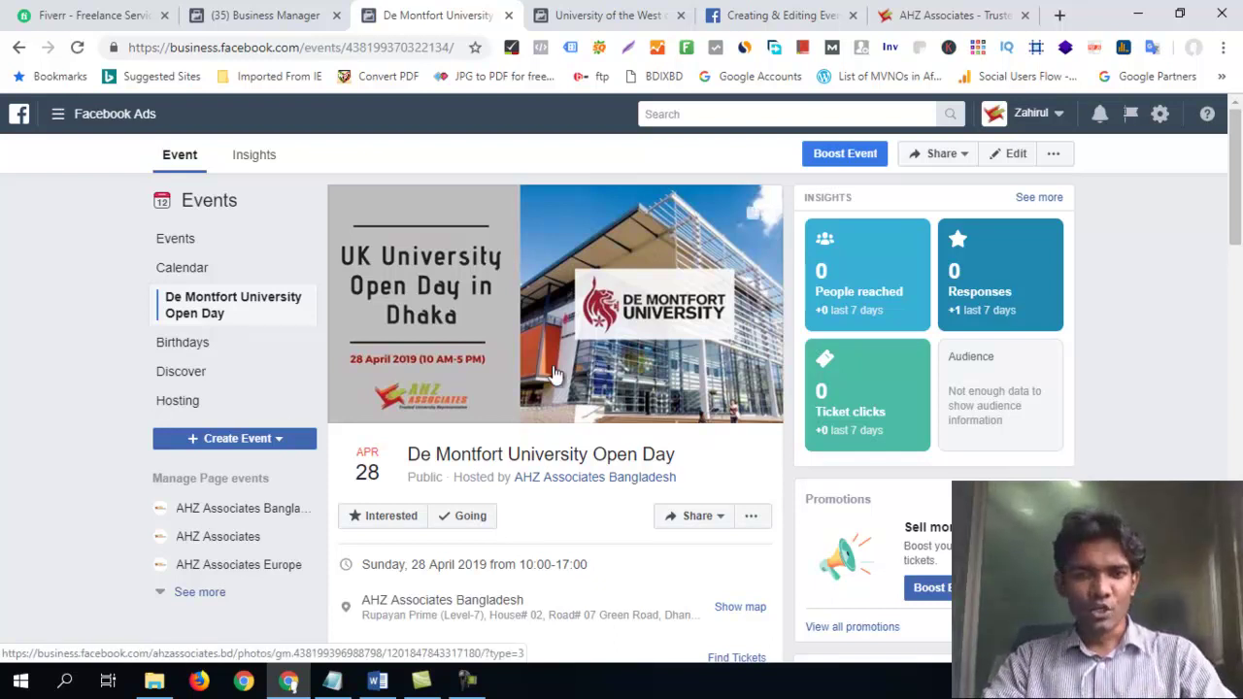
# Scroll through the live event page to check the 28 April, 10:00–17:00 details.
pyautogui.scroll(-4, 547, 326)
pyautogui.scroll(-1, 623, 338)
pyautogui.scroll(-4, 632, 335)
pyautogui.scroll(-1, 662, 331)
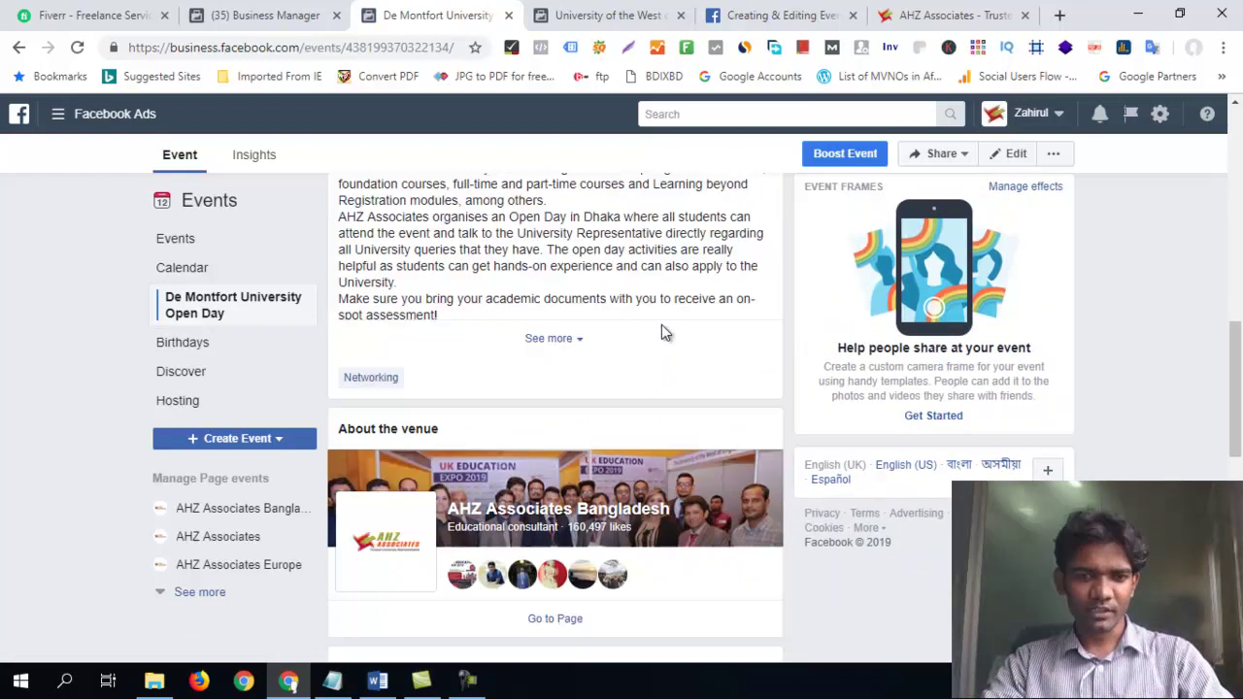
pyautogui.scroll(-2, 718, 379)
pyautogui.scroll(6, 736, 367)
pyautogui.scroll(5, 736, 364)
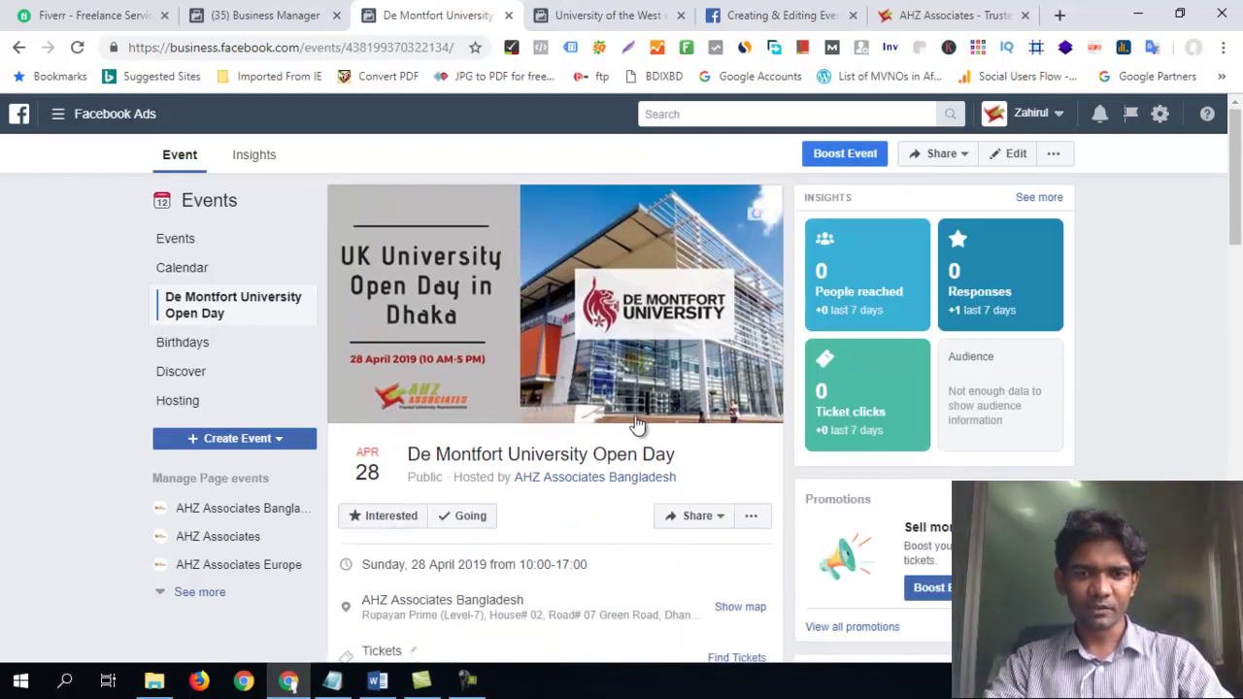
pyautogui.scroll(-2, 635, 422)
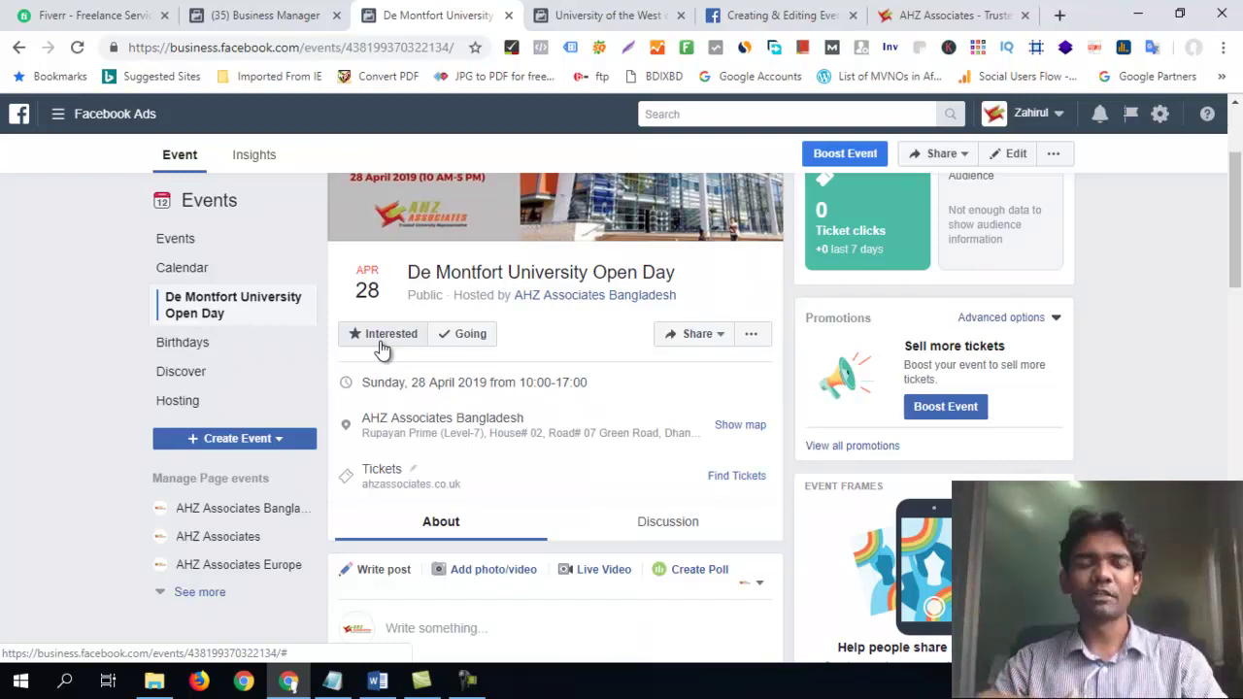
pyautogui.scroll(2, 561, 415)
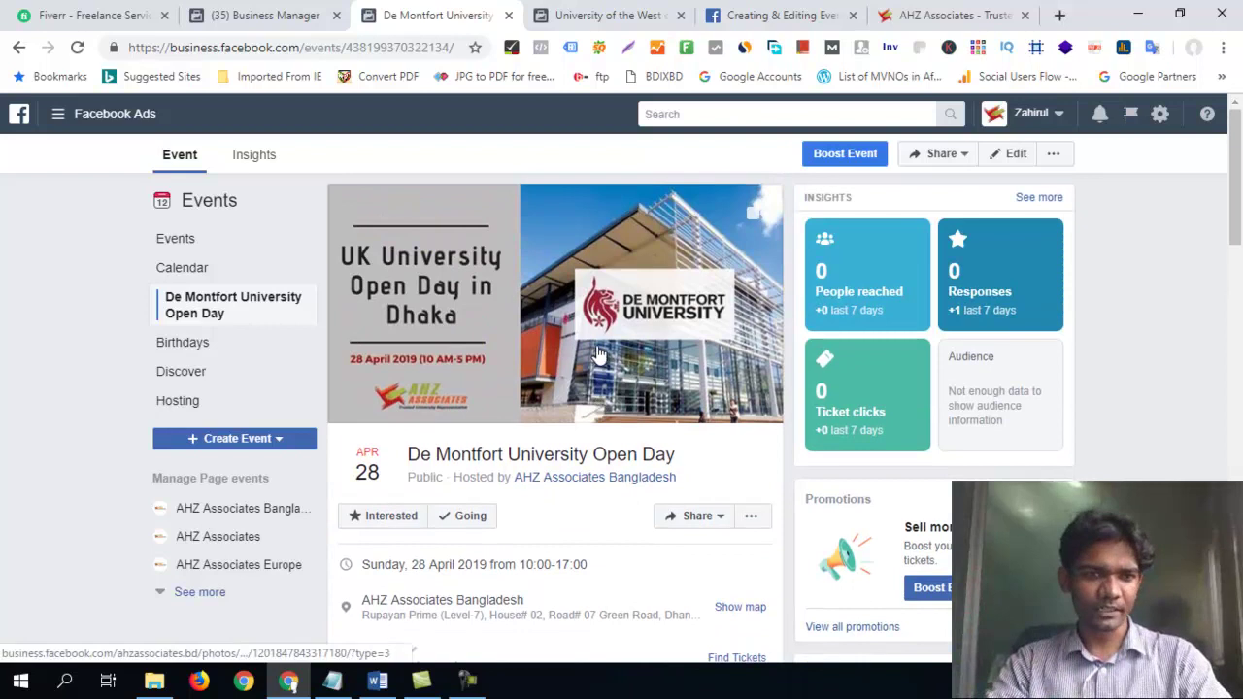
pyautogui.scroll(-3, 573, 493)
pyautogui.scroll(-1, 573, 492)
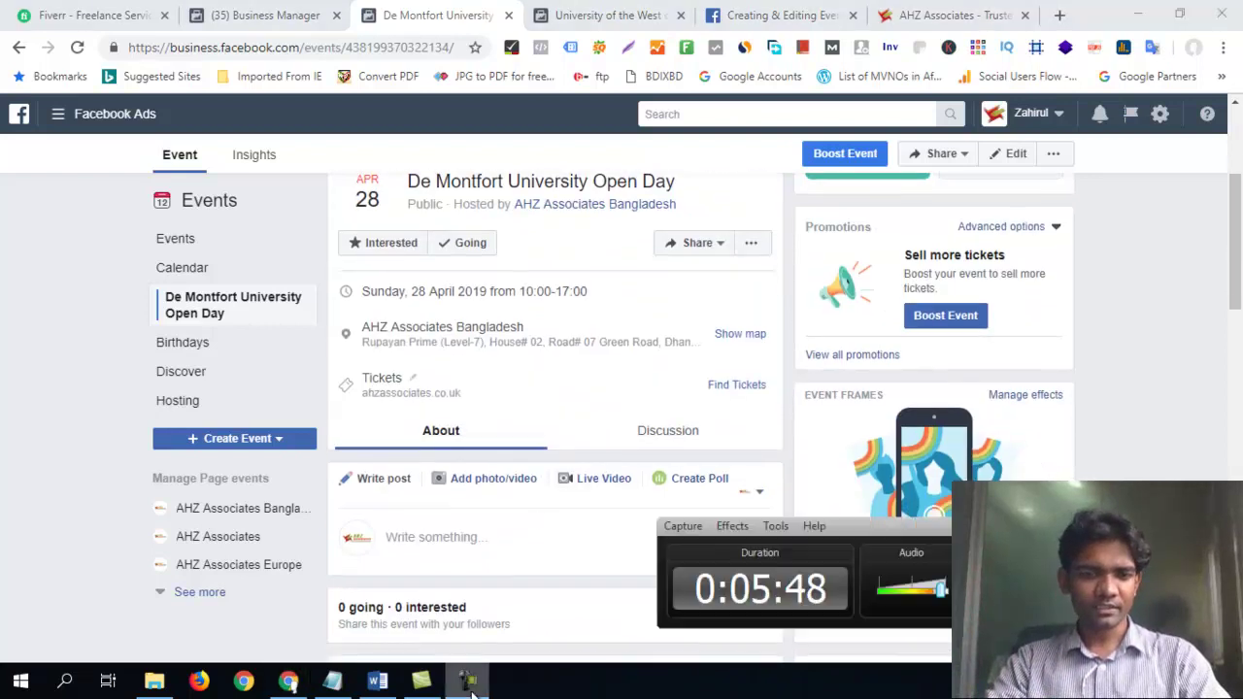